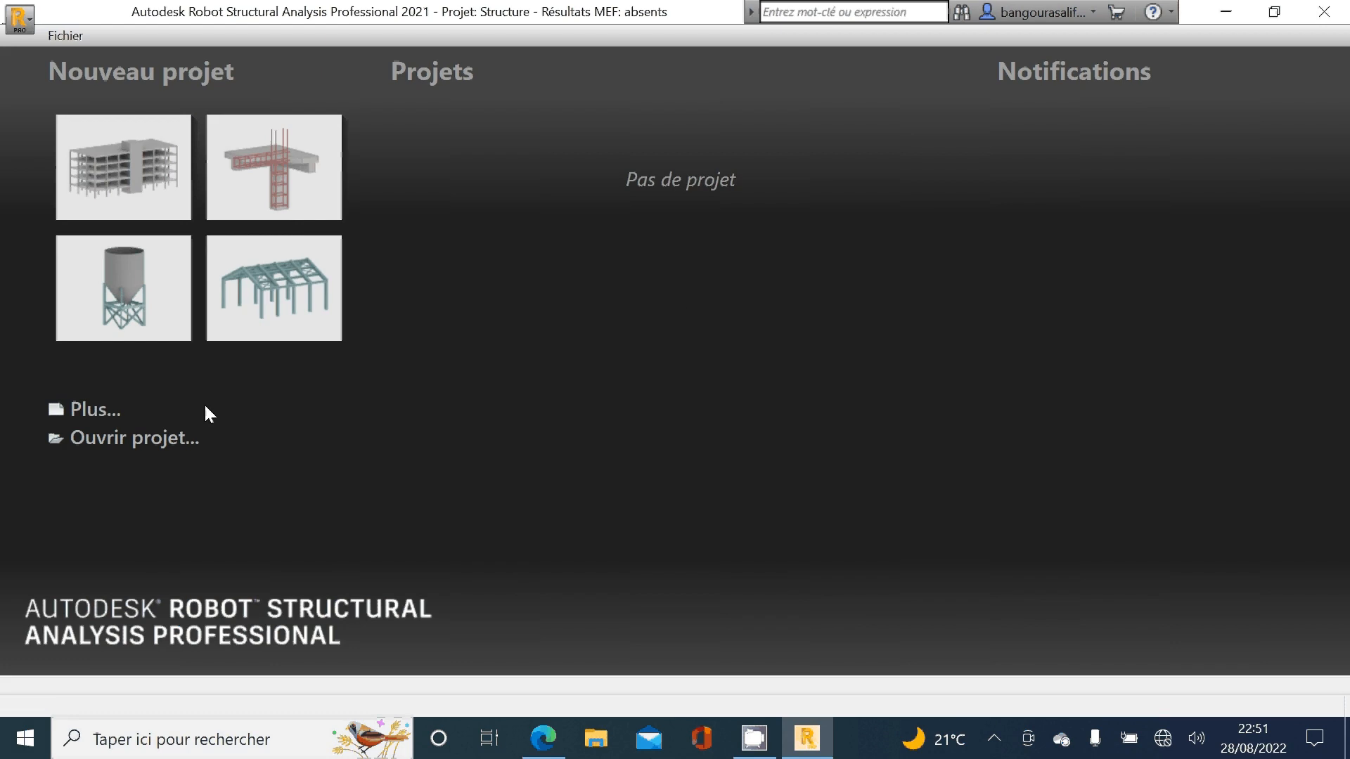
Step: Create a new project with the multi-storey building template and dismiss the startup tip
click(99, 412)
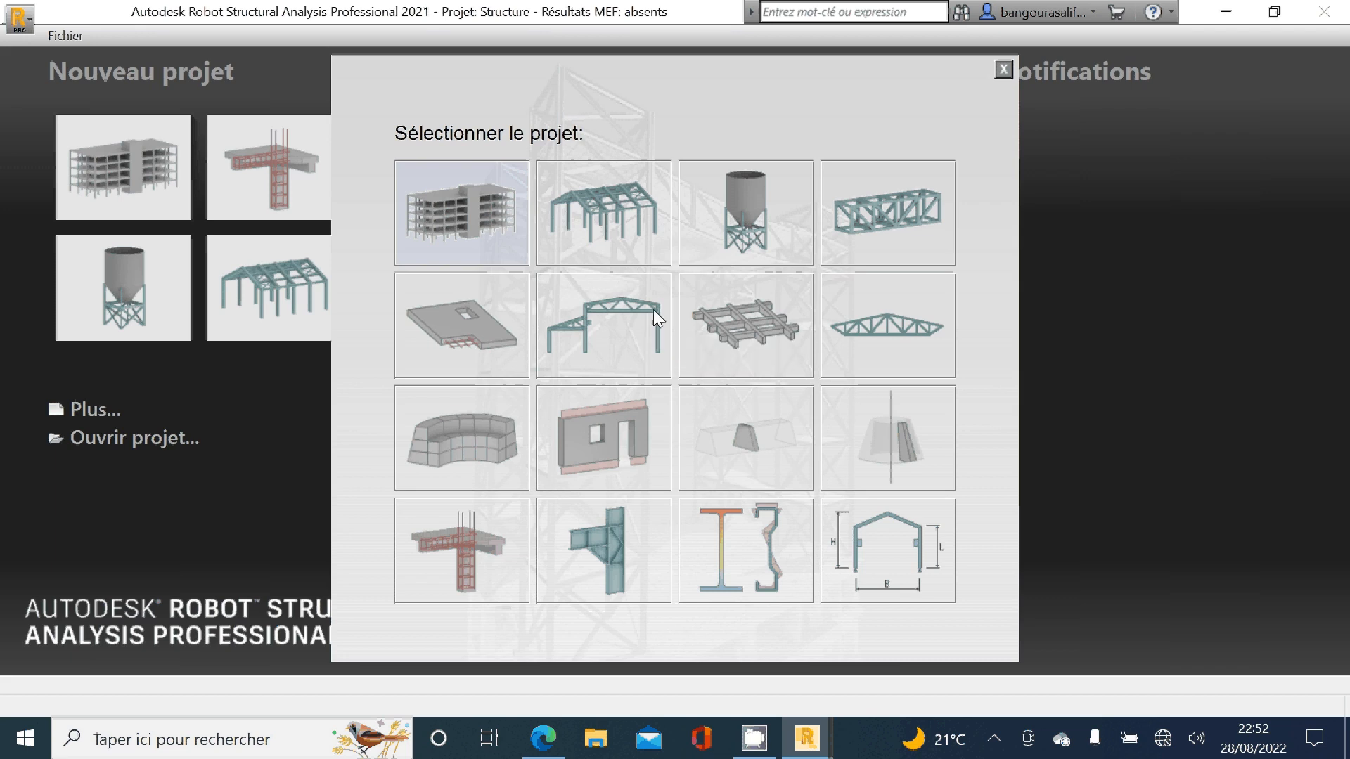
click(479, 213)
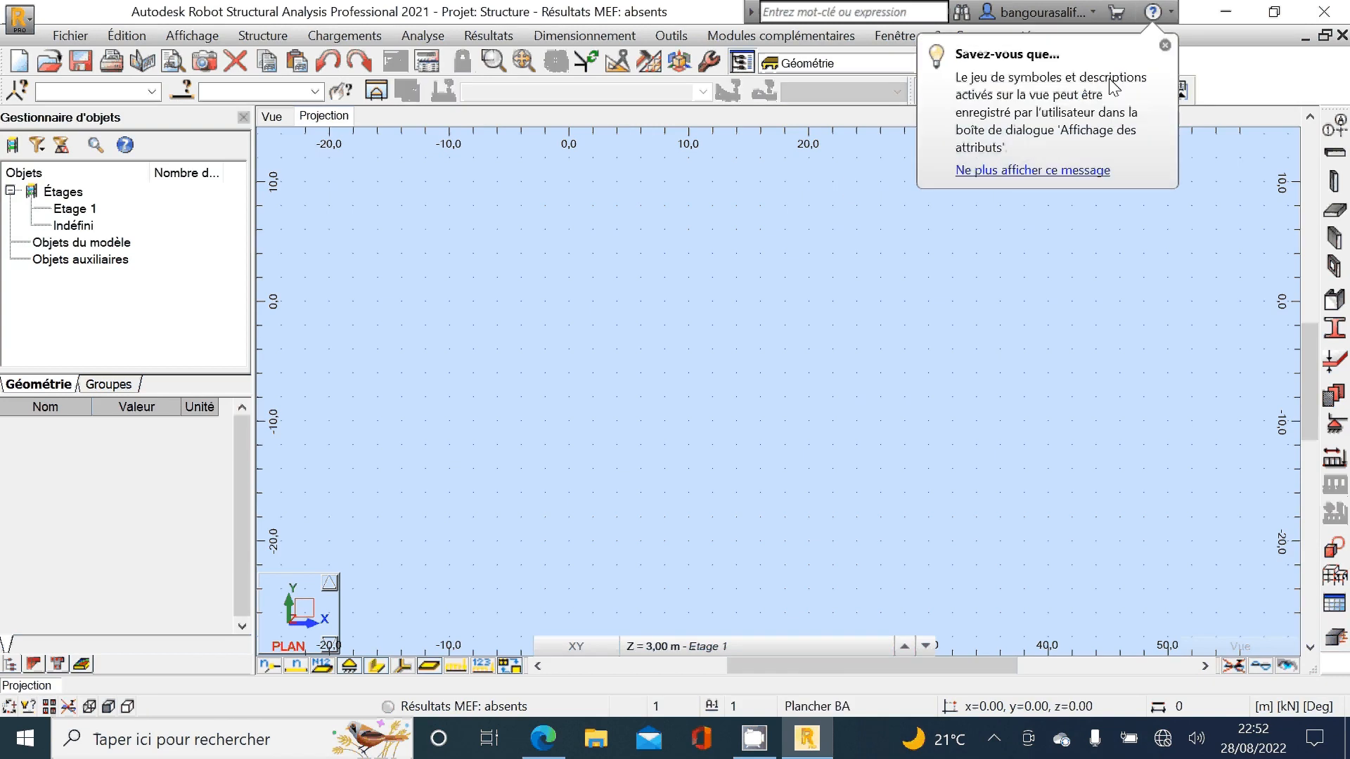
click(1165, 45)
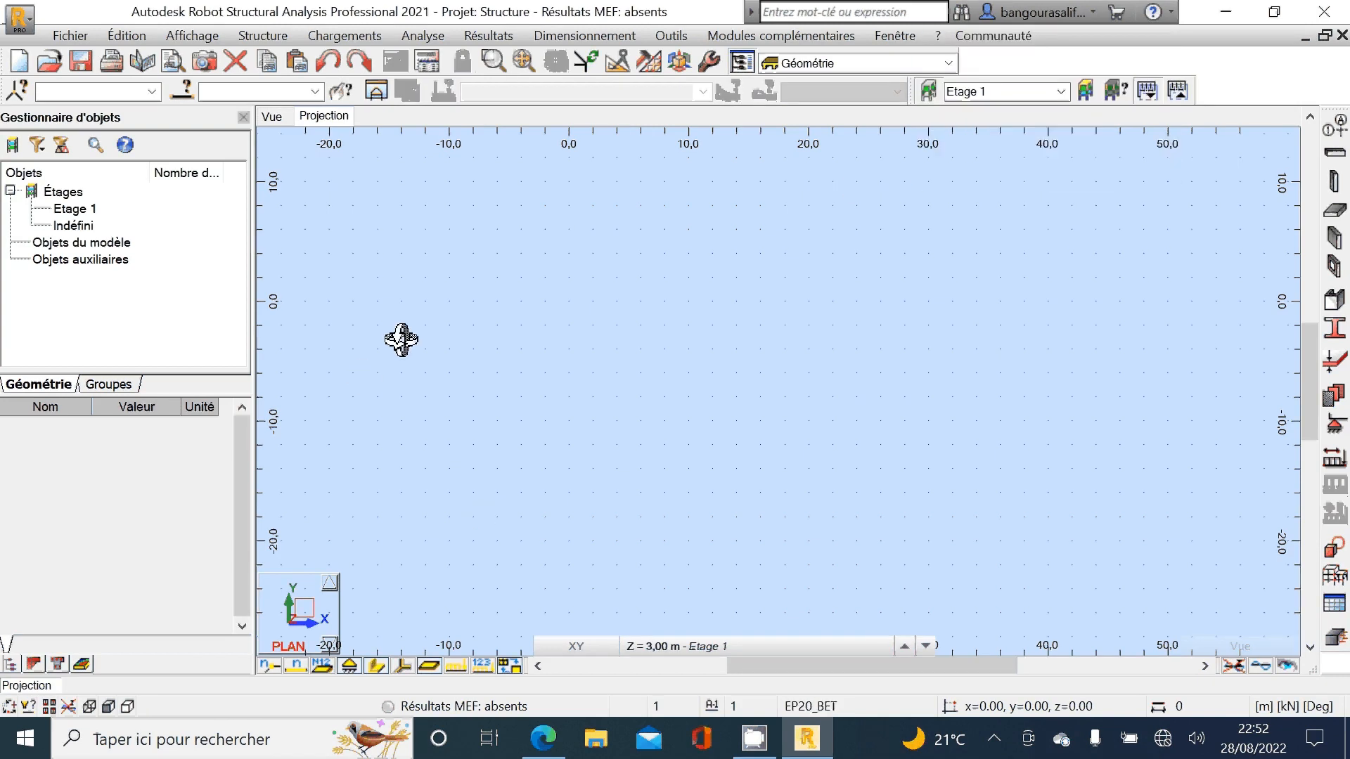
Step: Turn off the grid display in the plan view
click(193, 37)
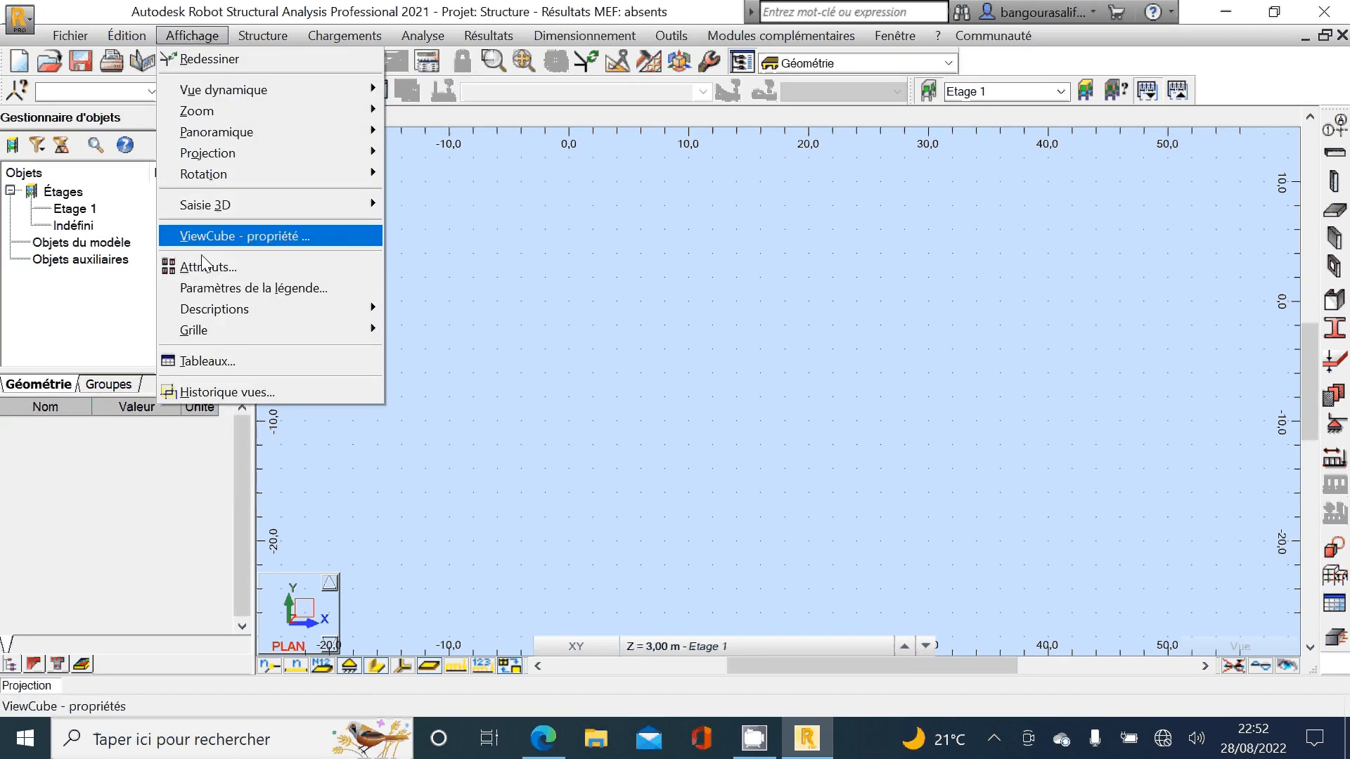
mouse_move(228, 331)
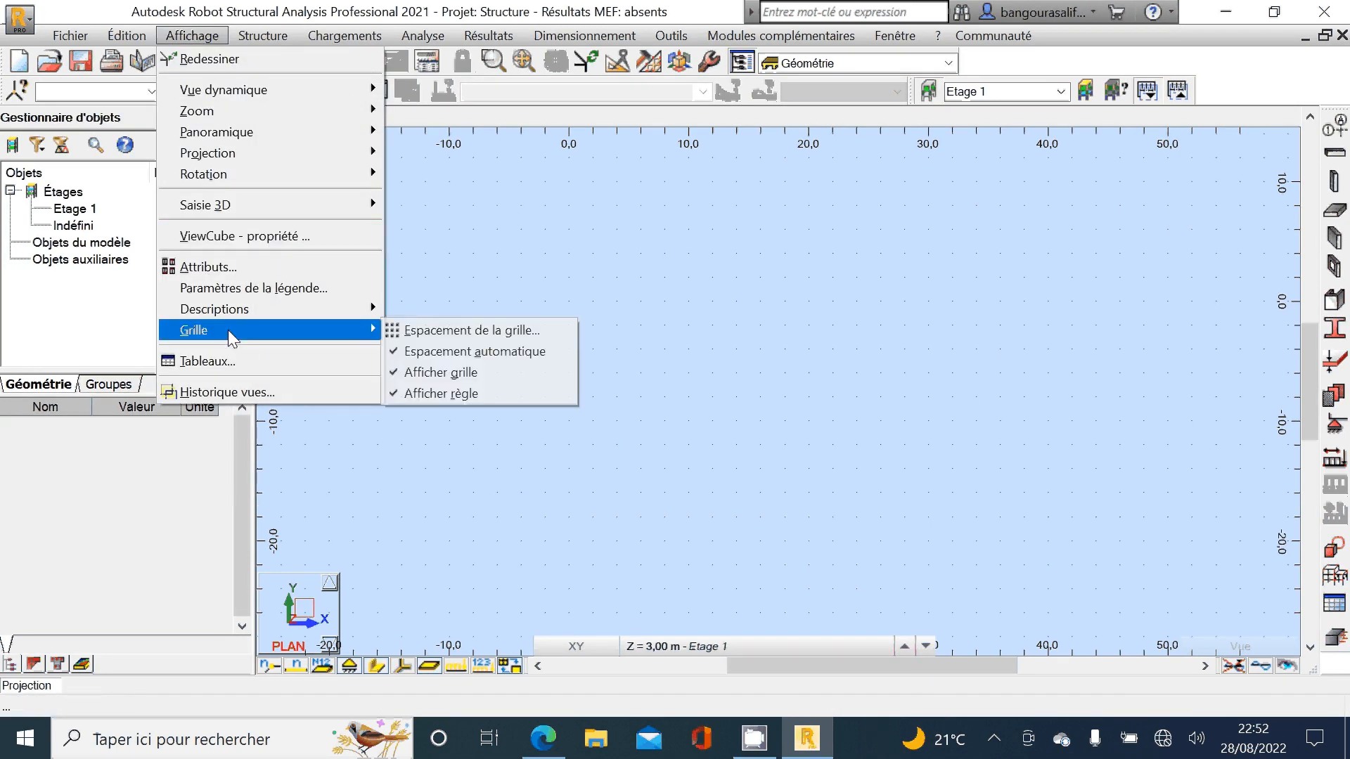
click(451, 378)
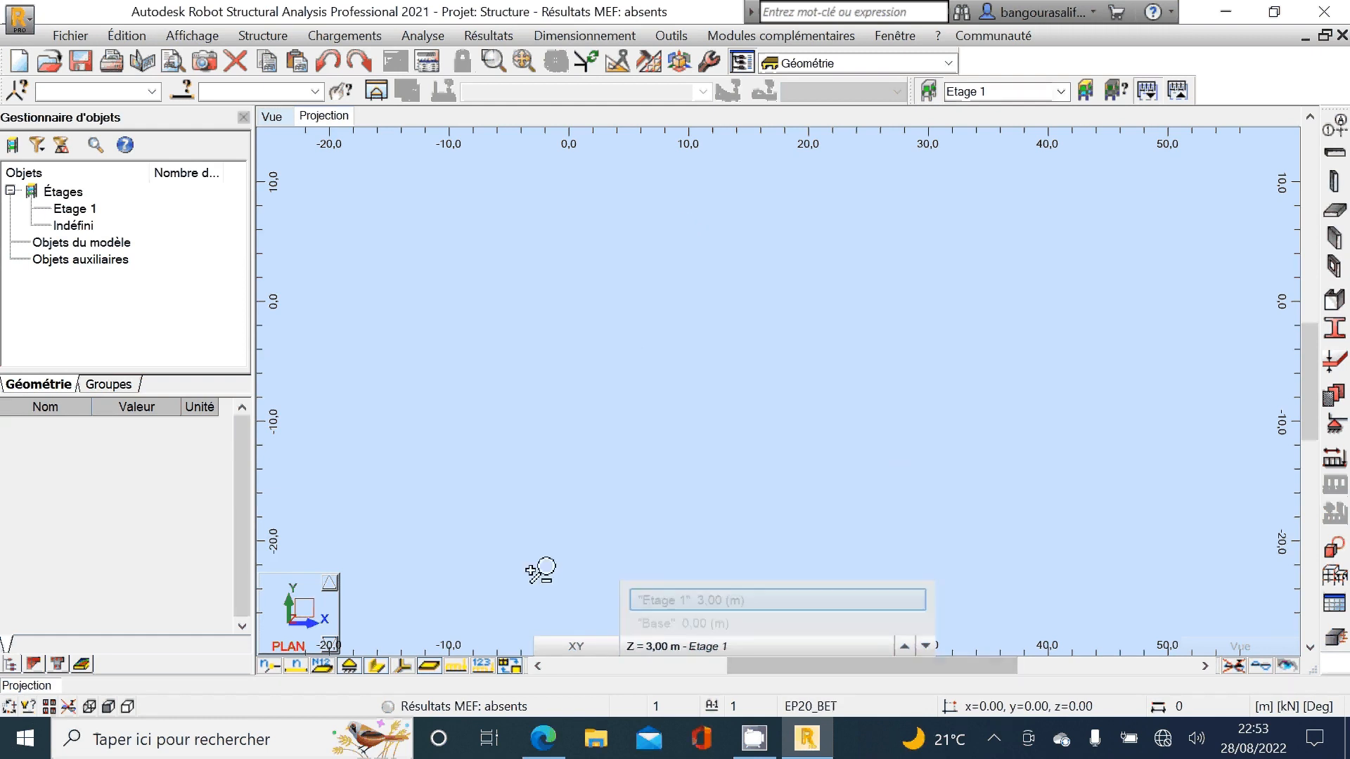
Step: Review the axis layout on the foundation plan PDF in Edge, and return to Robot Structural Analysis
click(546, 736)
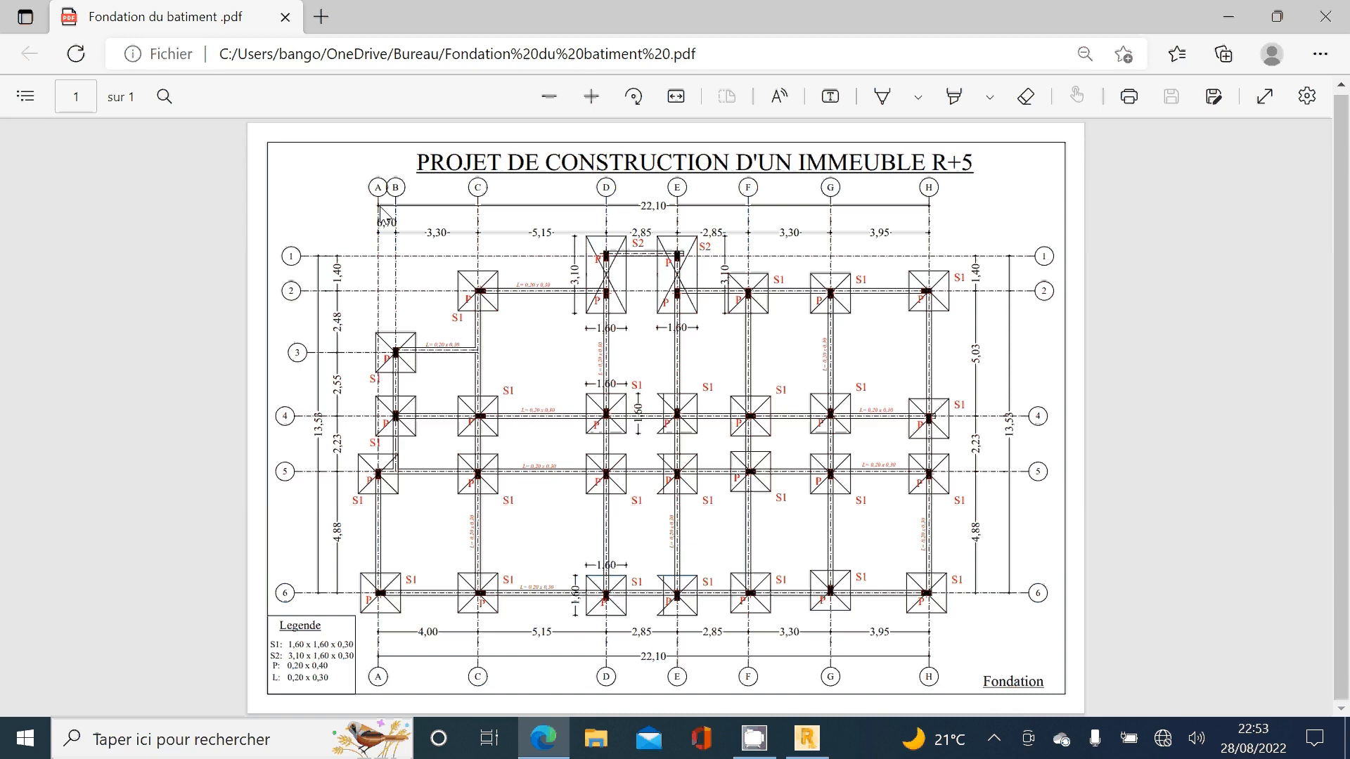
click(796, 746)
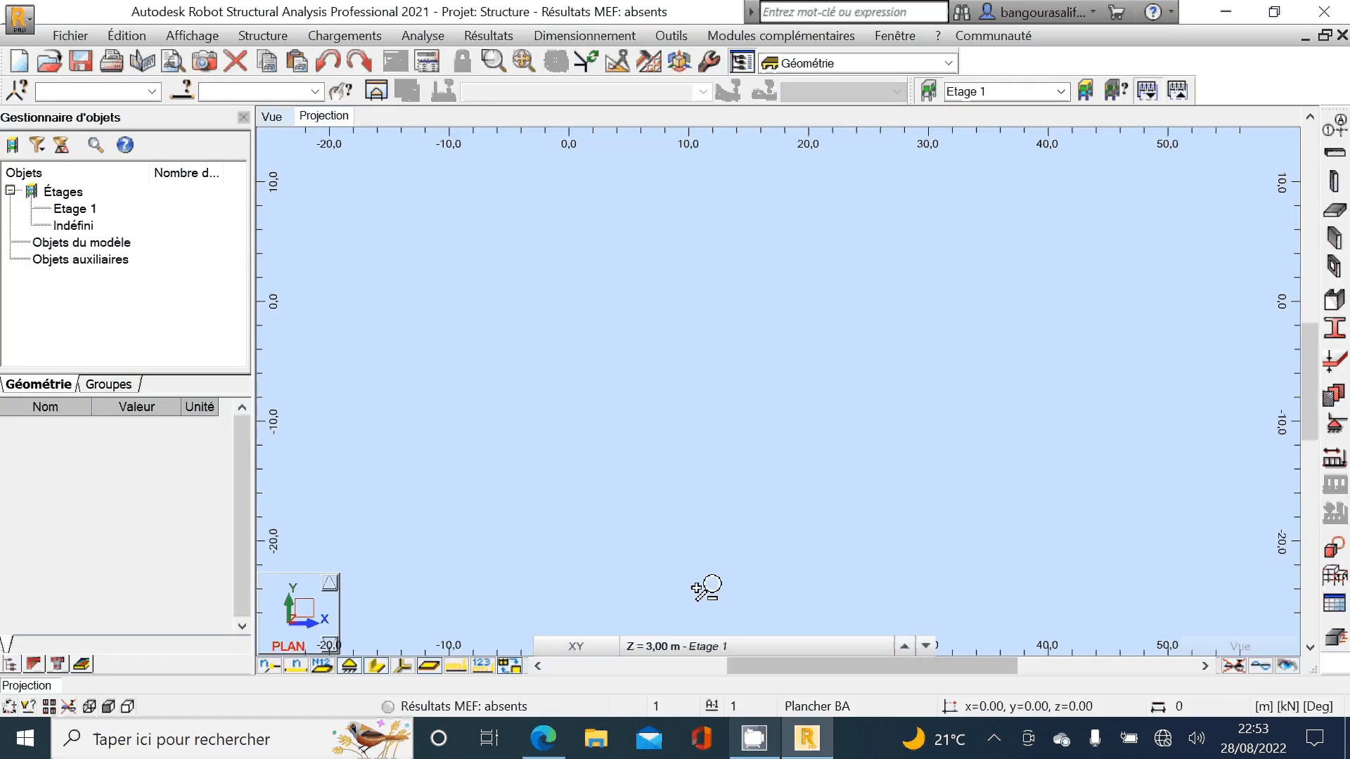
click(291, 35)
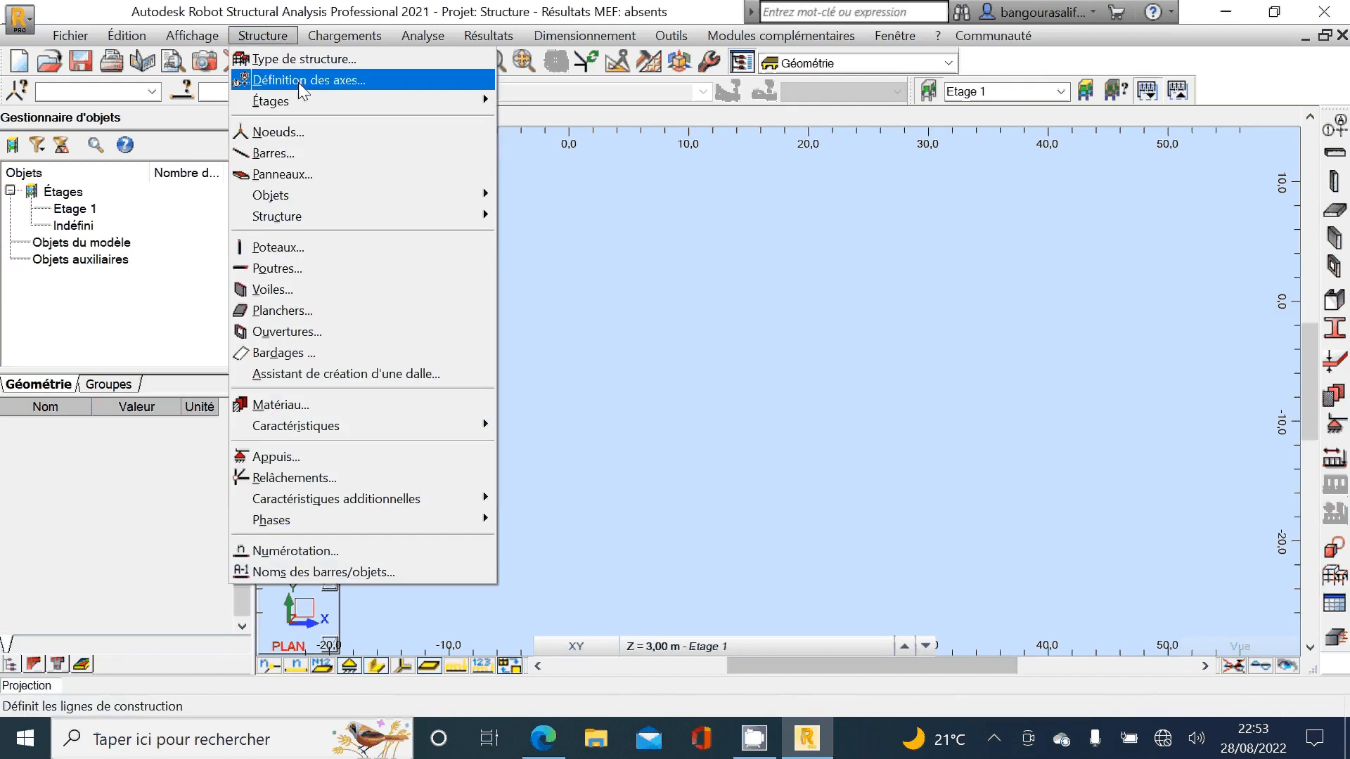
click(297, 78)
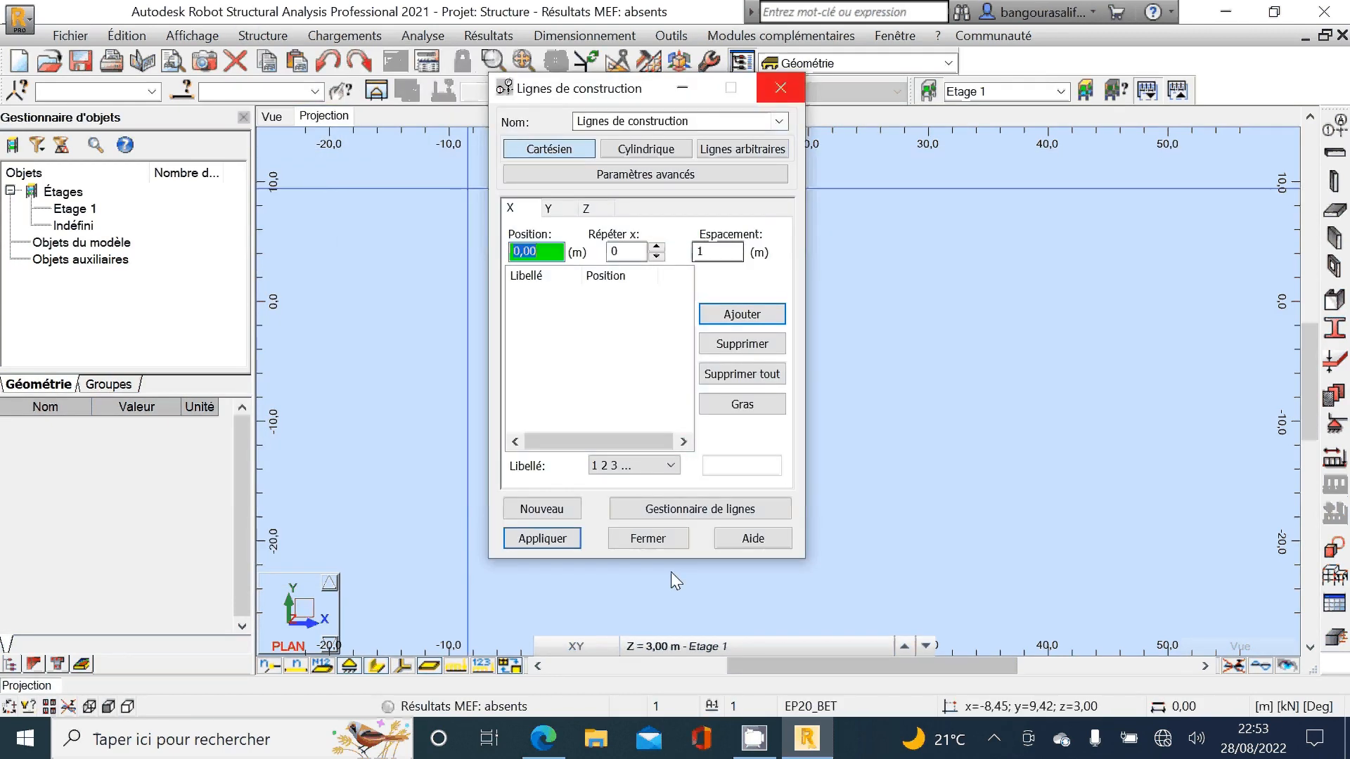
click(784, 98)
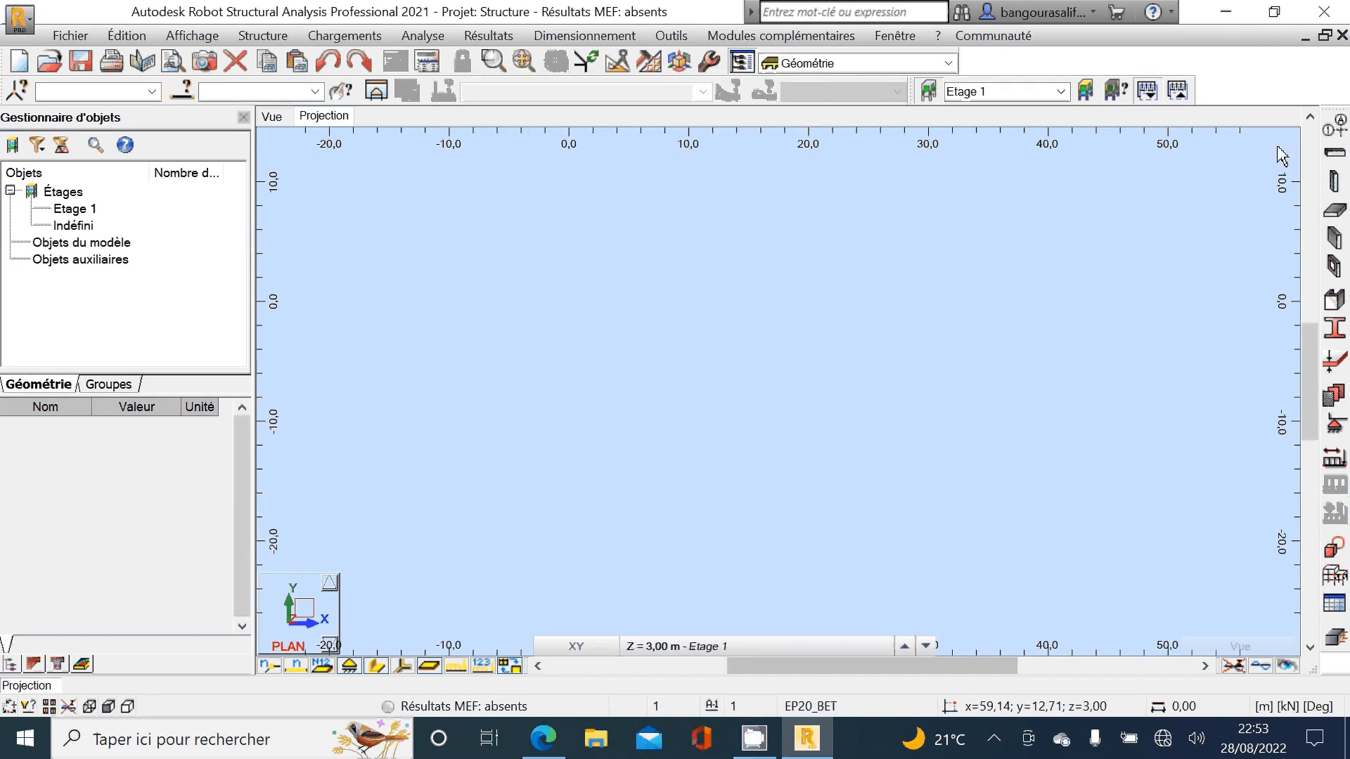
Step: Add the first X construction lines from position 0,00 with one repeat at 0,70 m spacing and A B C labels, following the foundation plan
click(1341, 132)
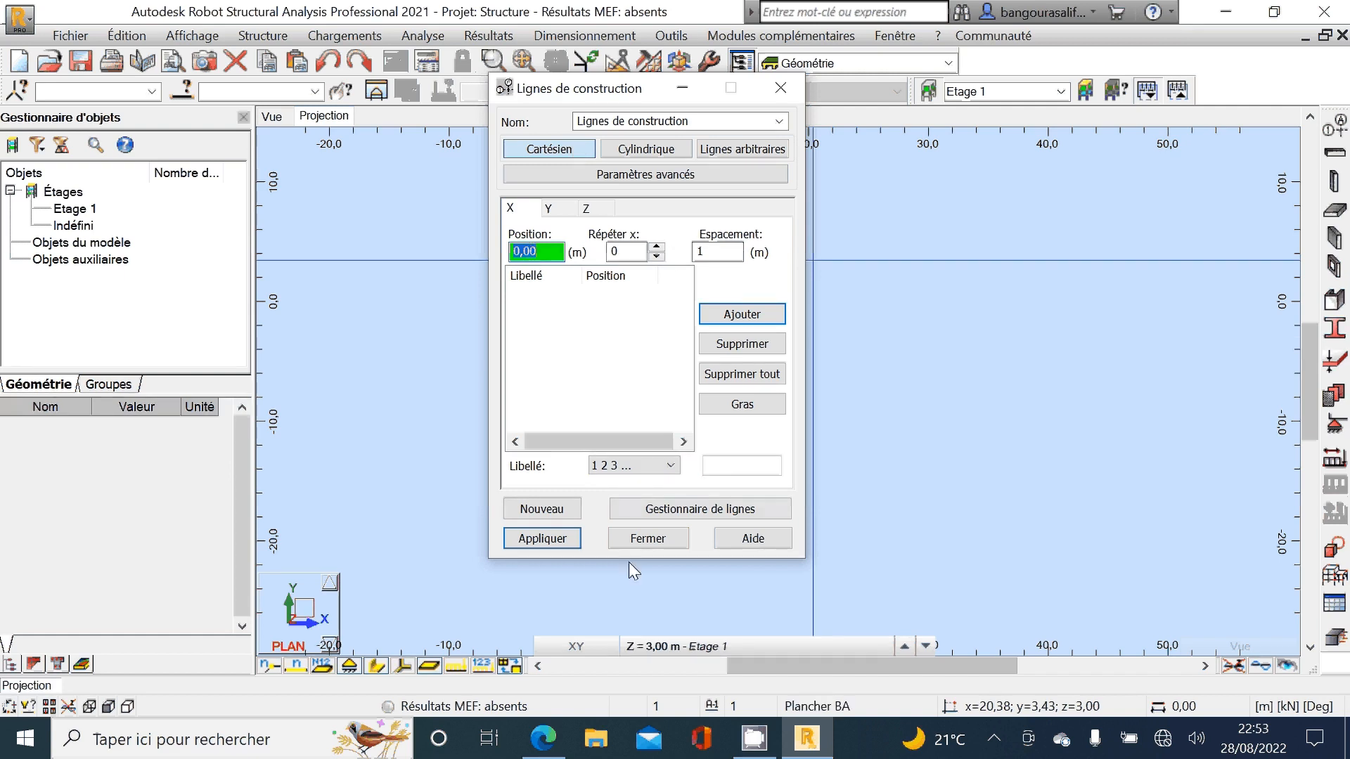
click(543, 738)
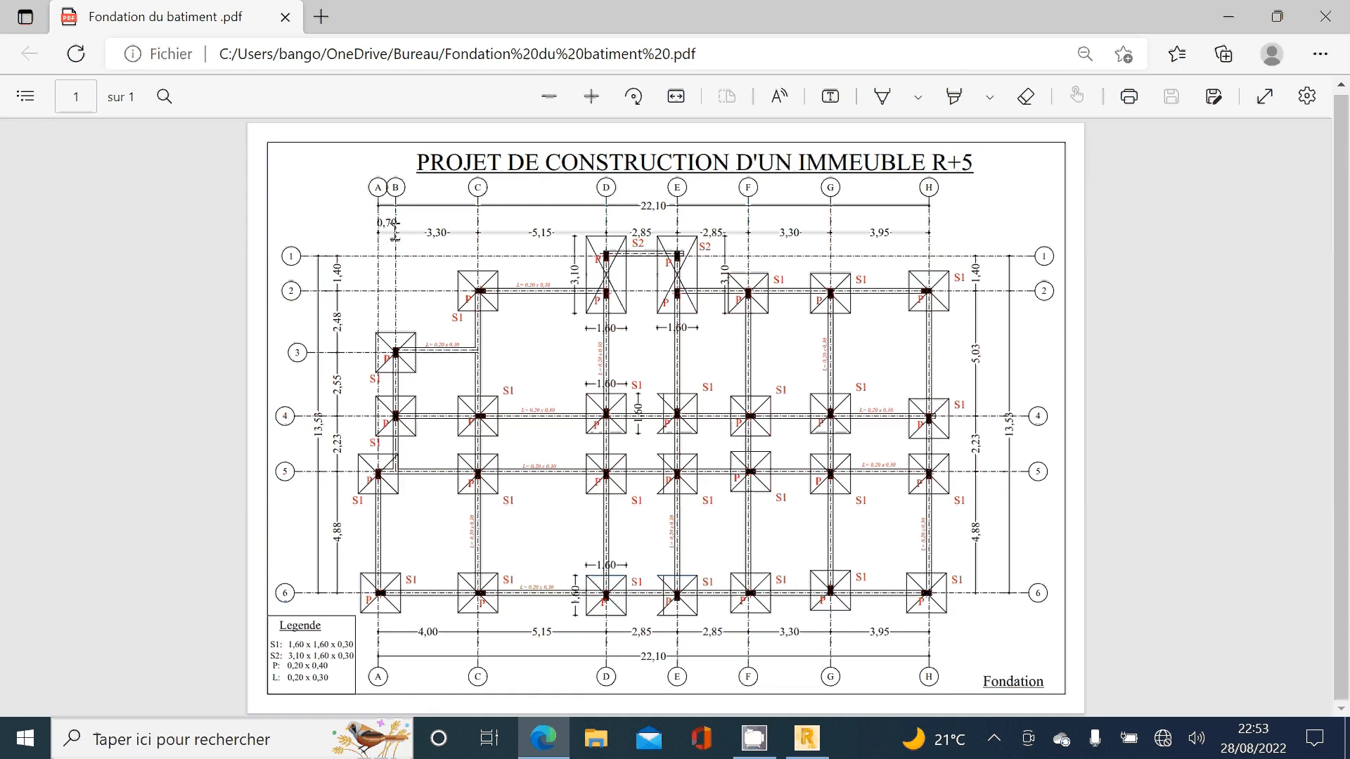
click(807, 739)
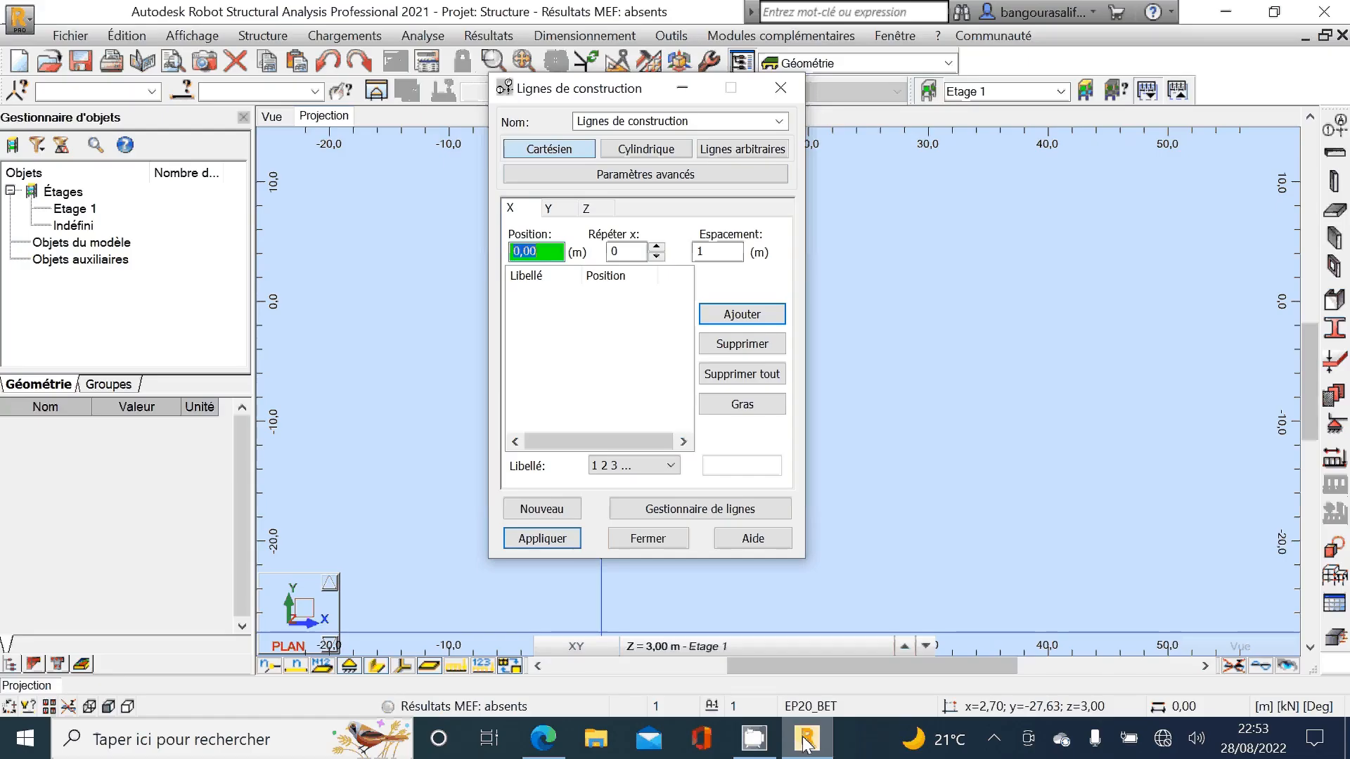
click(656, 247)
click(714, 259)
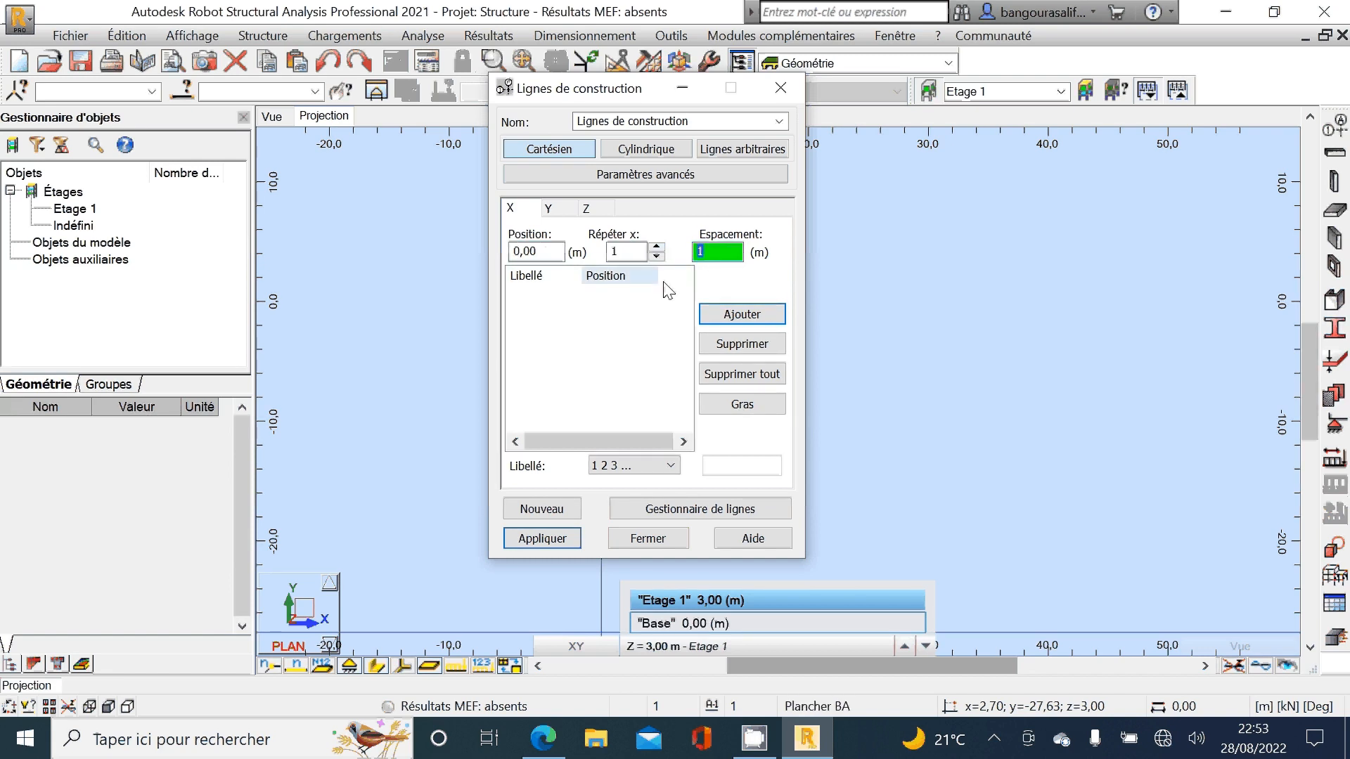
text(0,70)
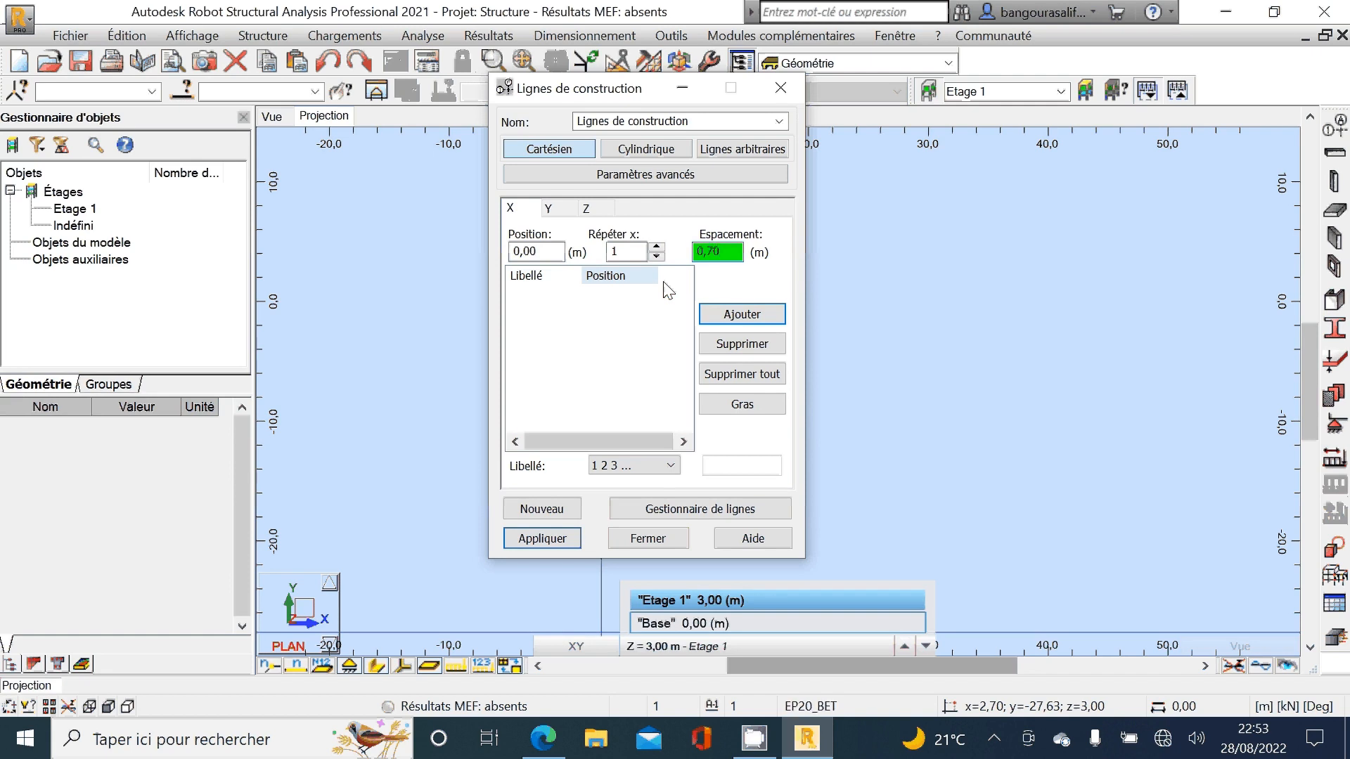
click(652, 467)
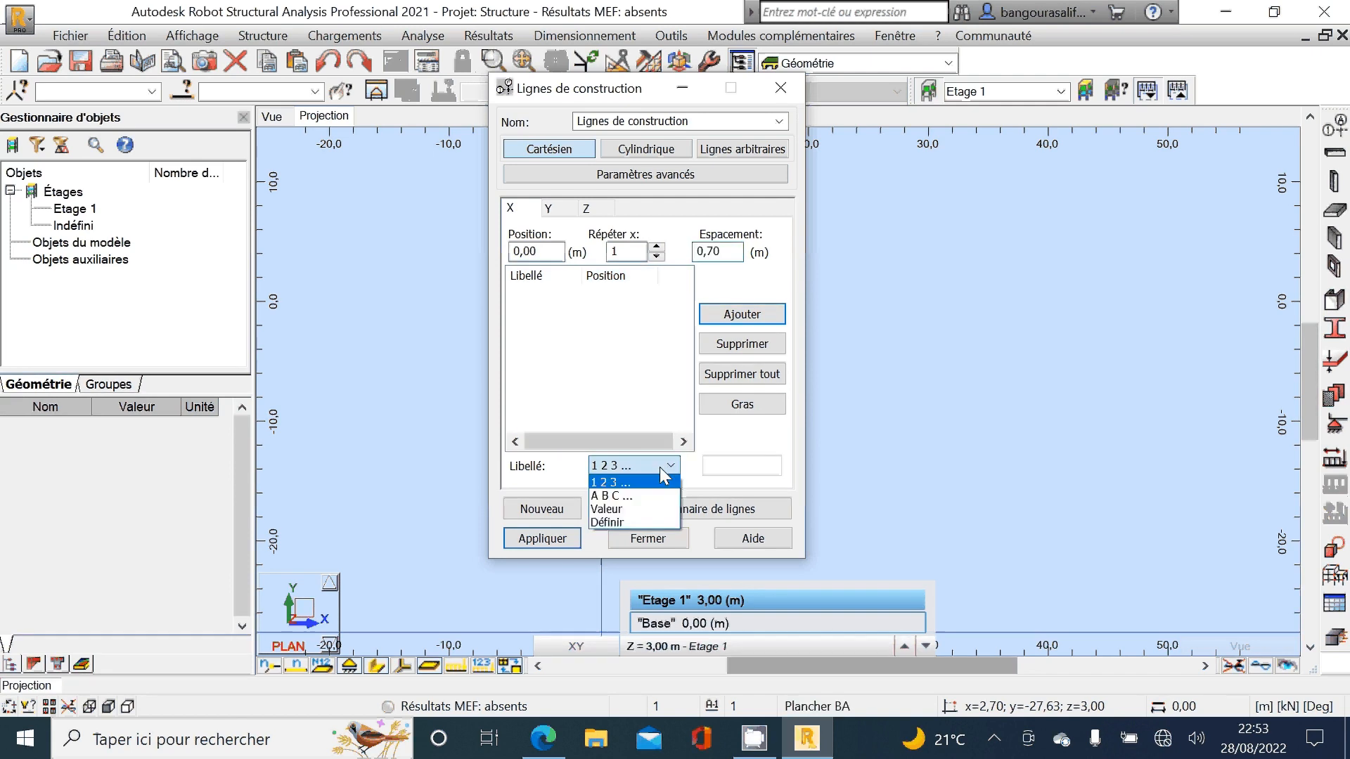
click(633, 497)
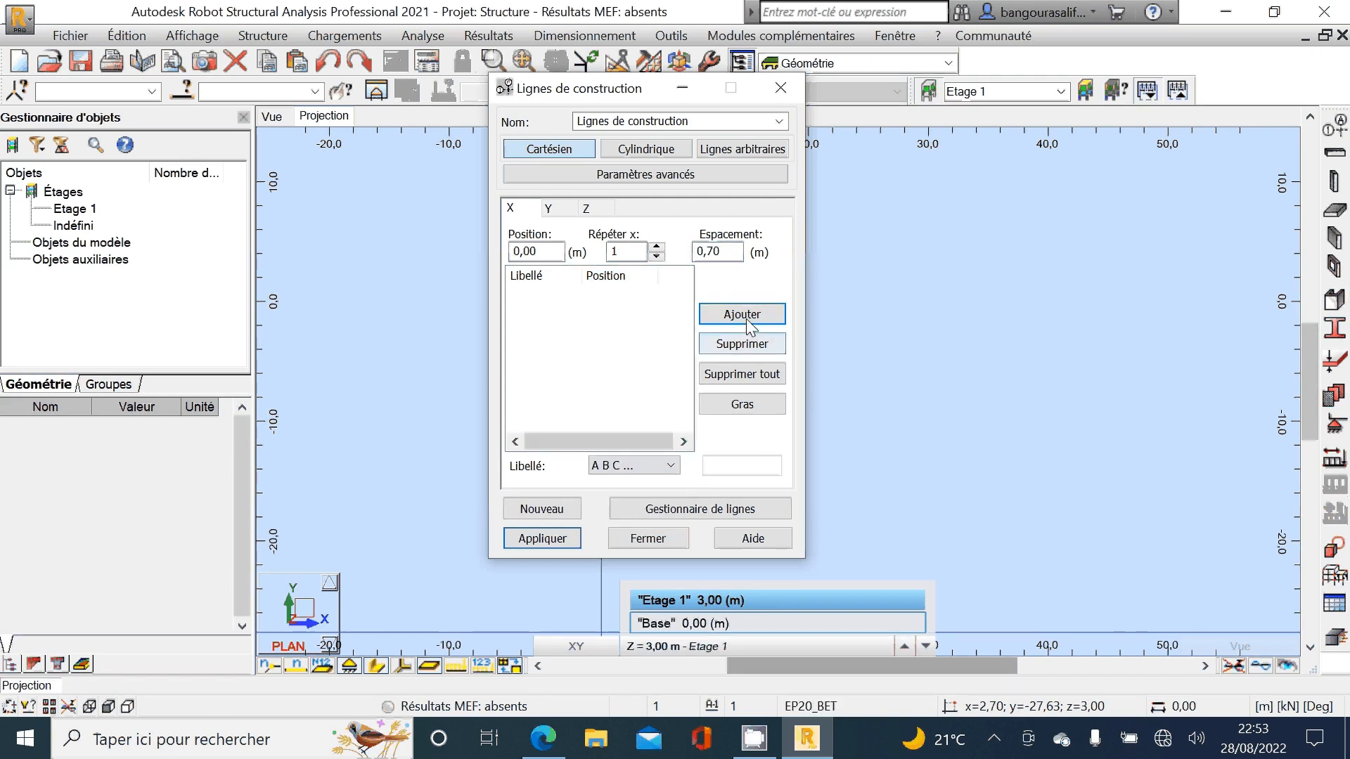
click(744, 317)
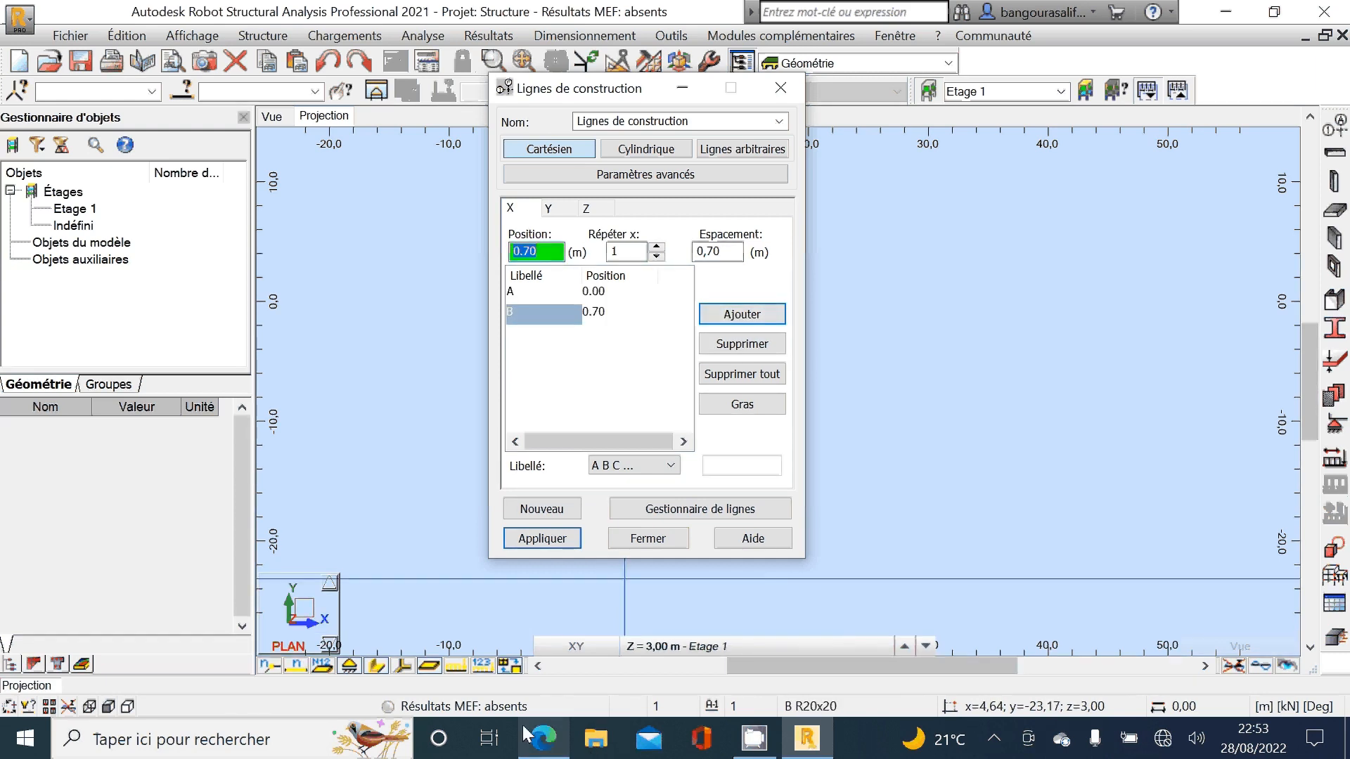
Step: Check the foundation plan in Edge and add X construction line C at a spacing of 3,3 m from line B
click(542, 738)
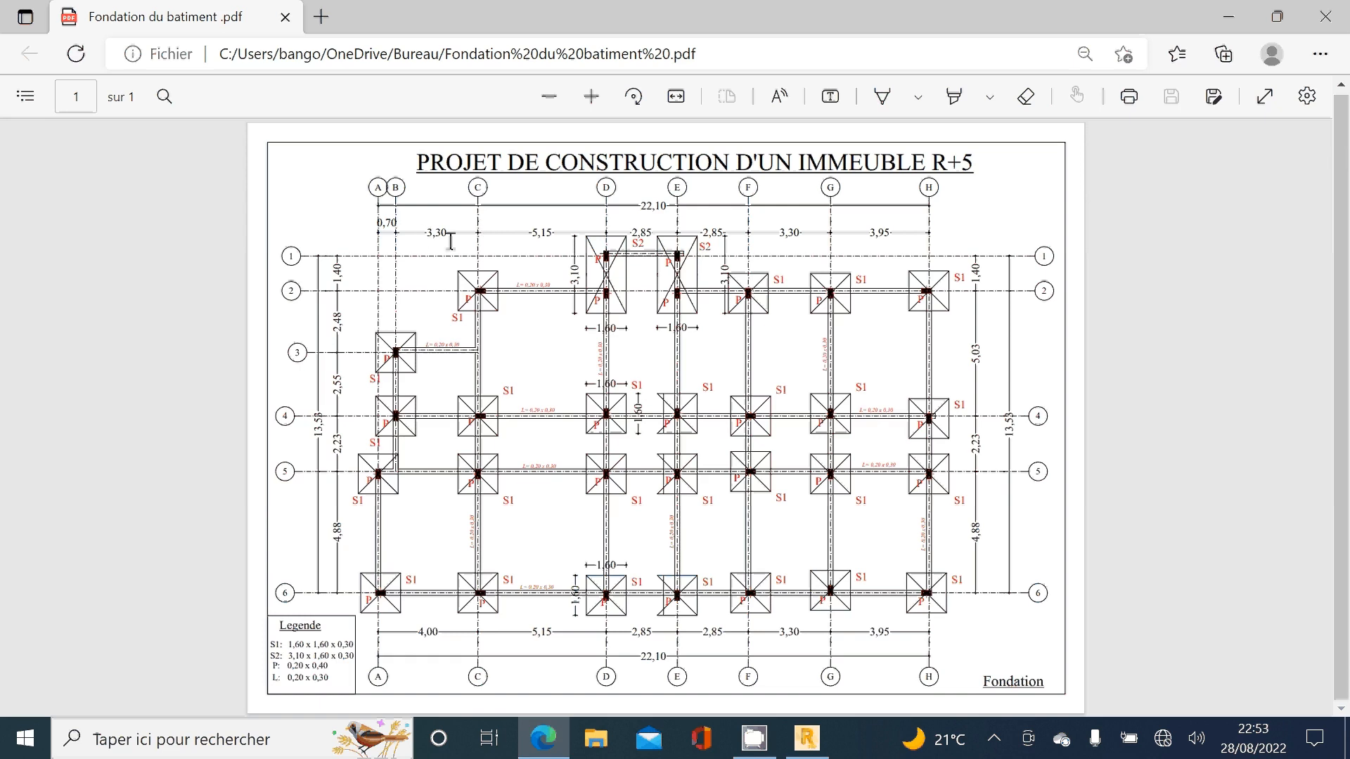
click(810, 738)
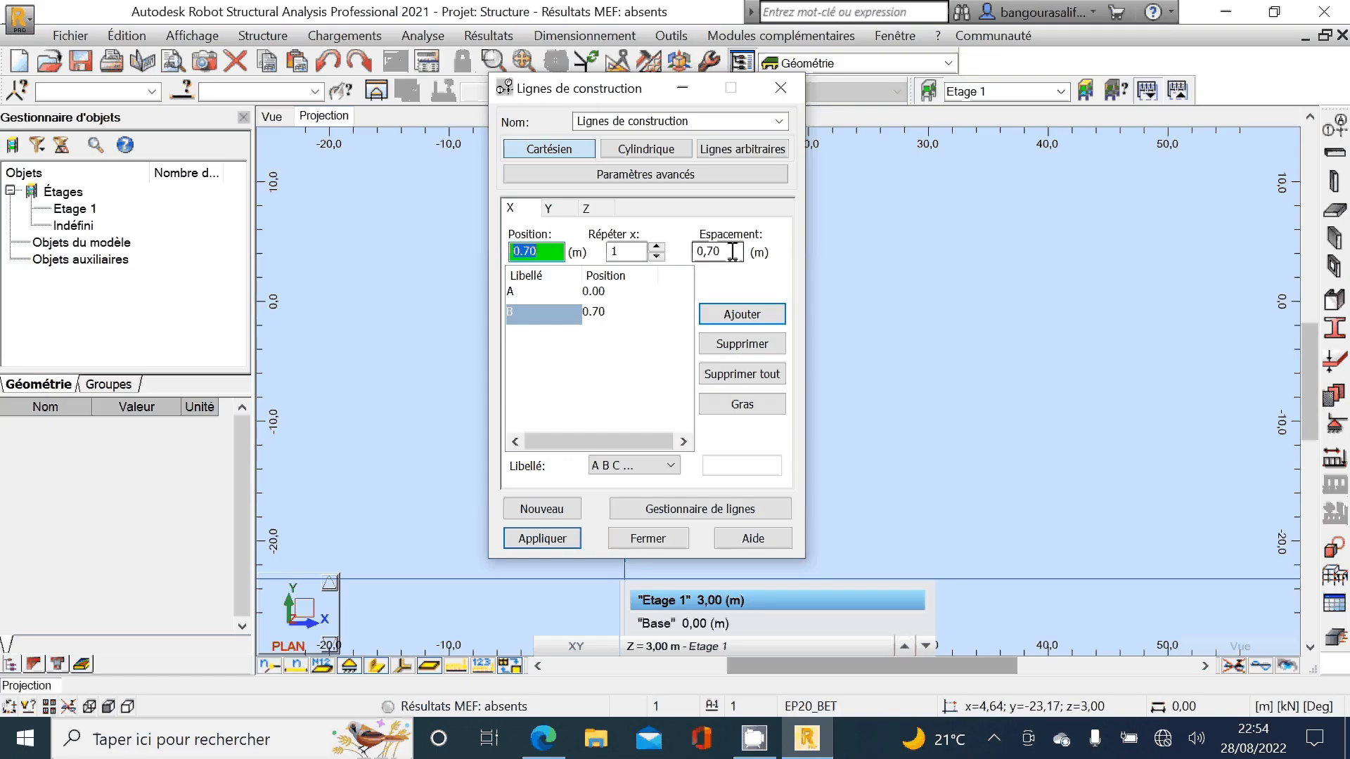
click(734, 251)
key(BackSpace)
key(BackSpace)
key(BackSpace)
key(BackSpace)
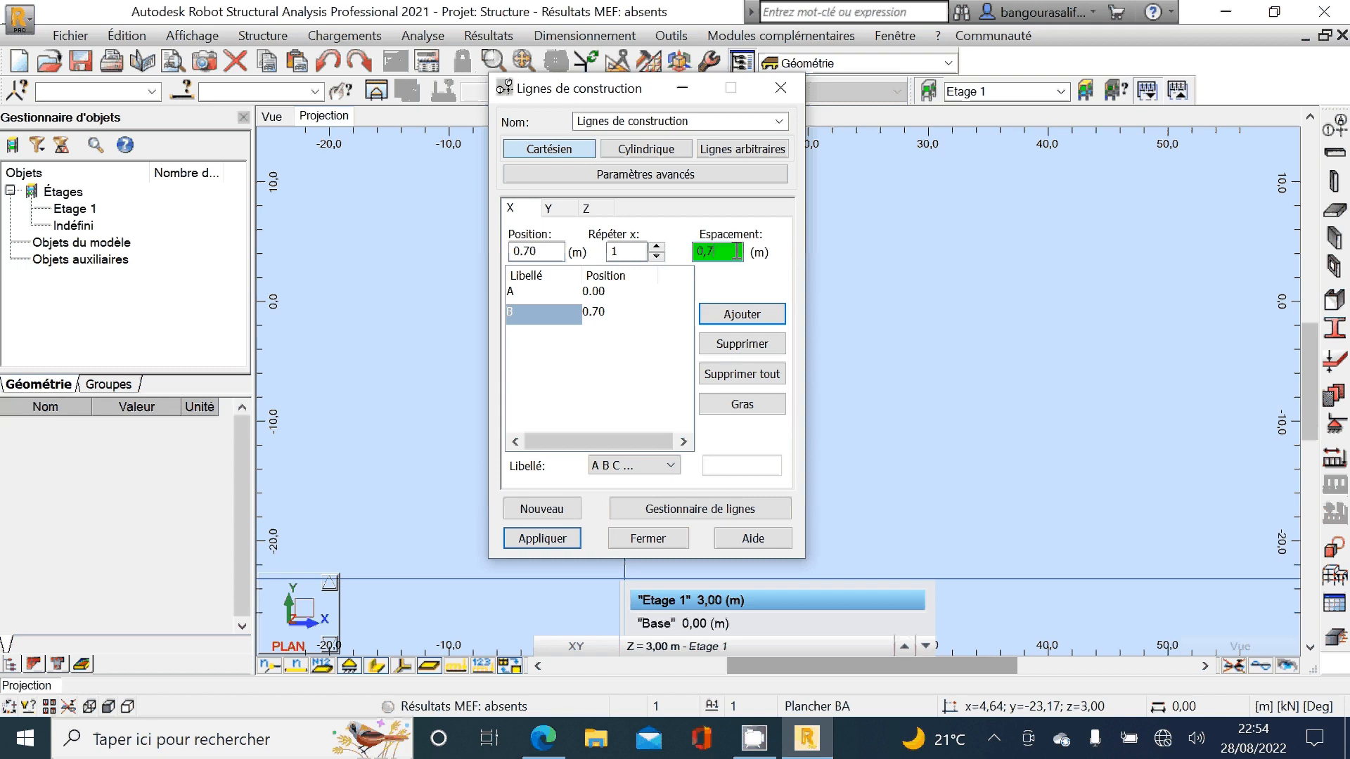
text(3,3)
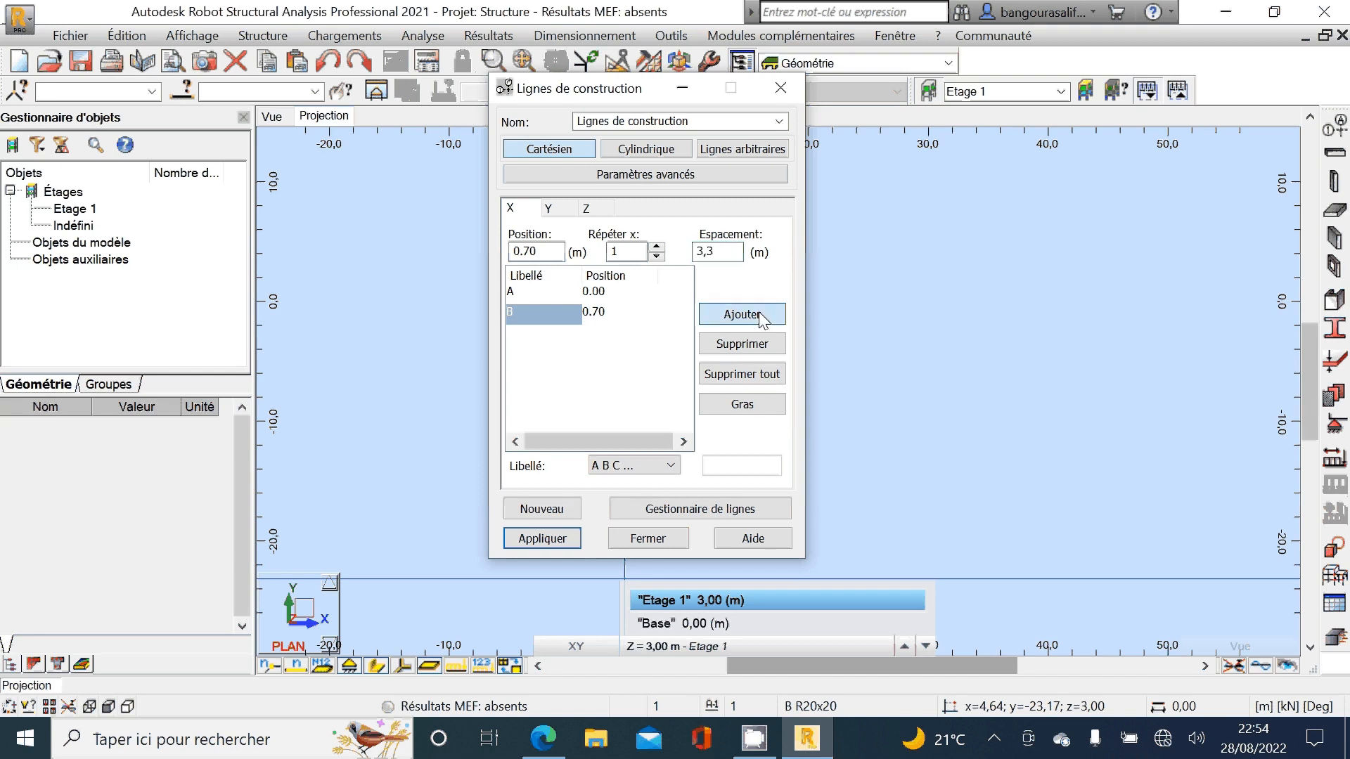
click(760, 318)
Step: Check the foundation plan in Edge and add X construction line D at a spacing of 5,15 m from line C
mouse_move(544, 739)
click(556, 591)
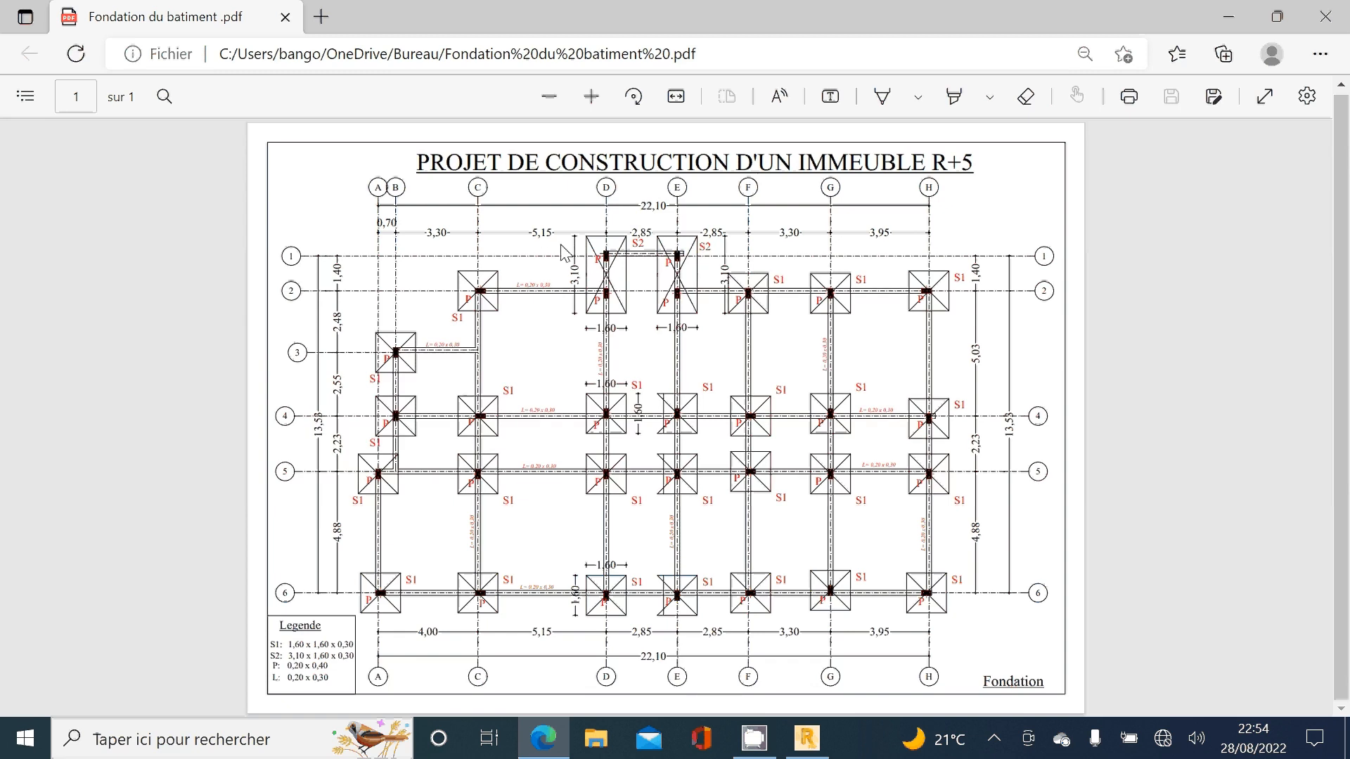
click(805, 740)
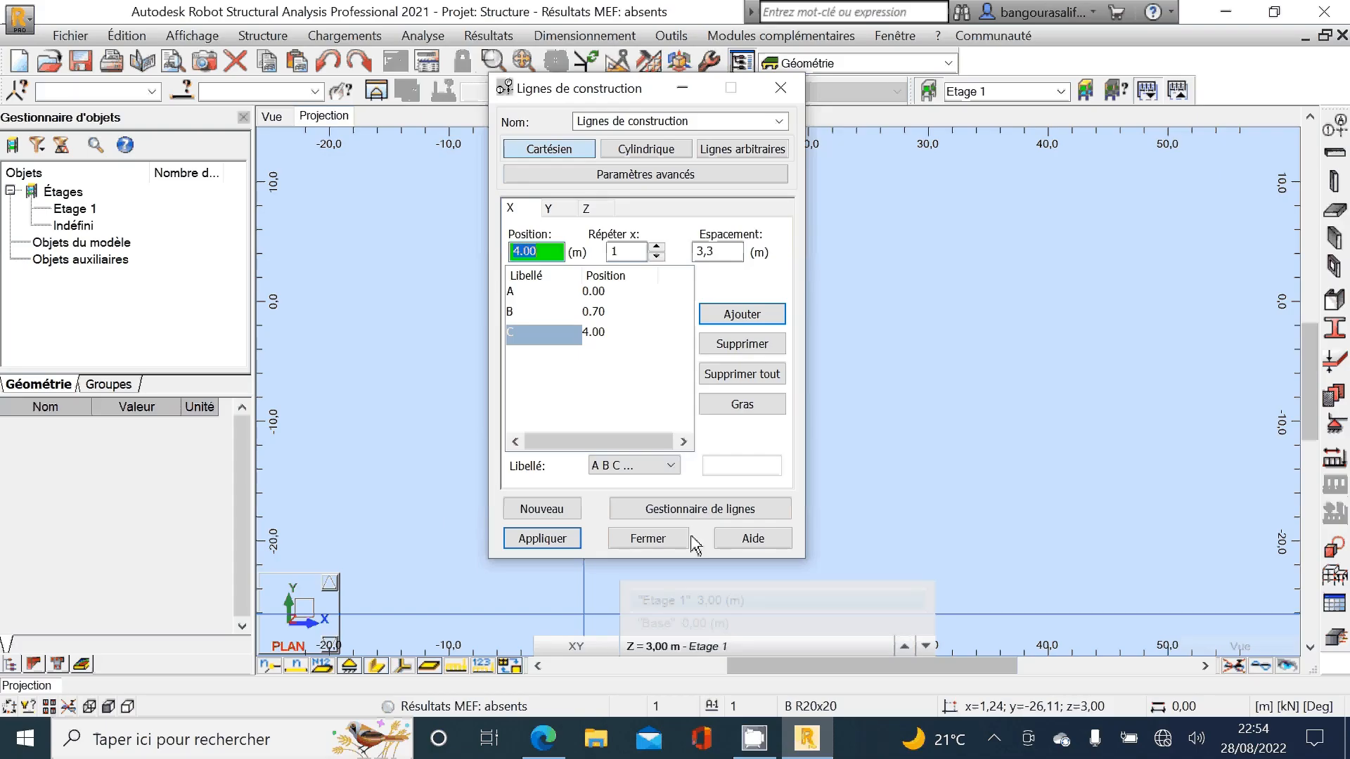
double_click(741, 251)
key(BackSpace)
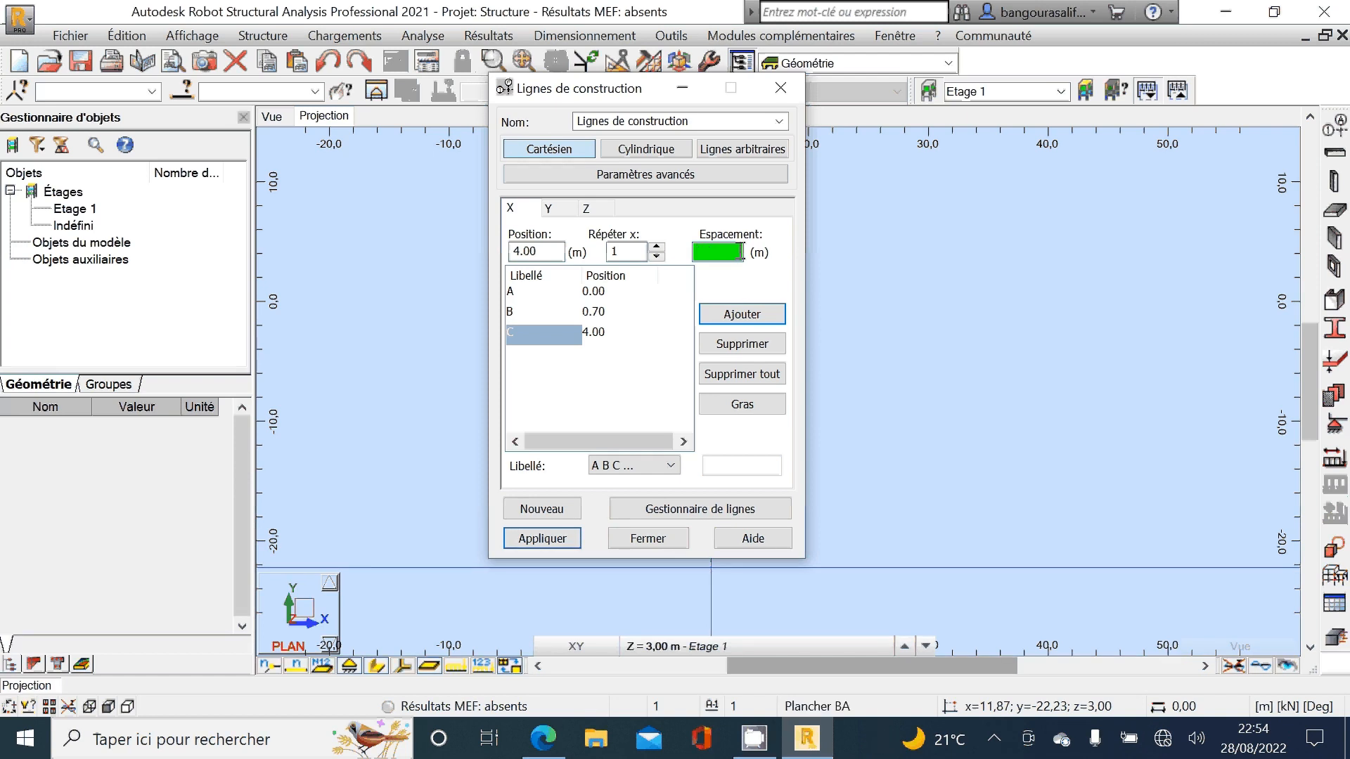
text(5,)
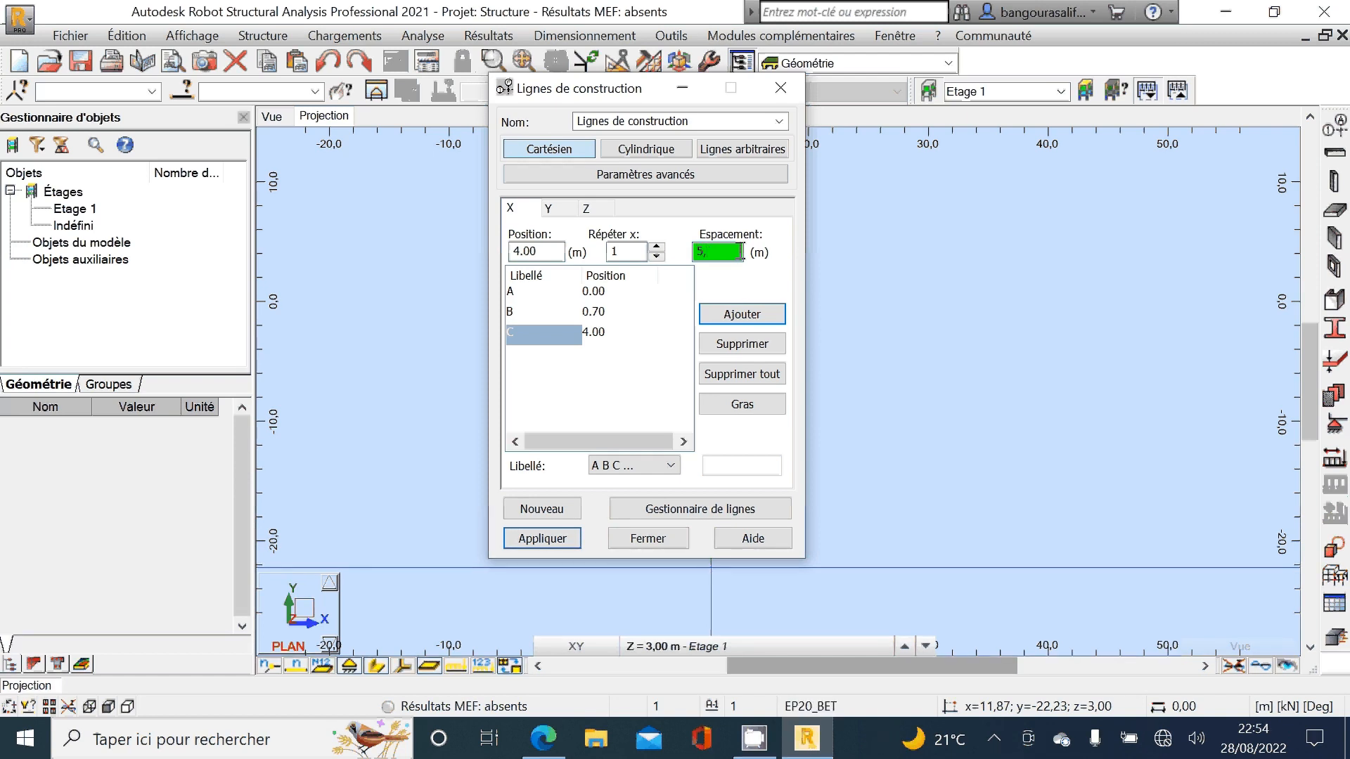
text(15)
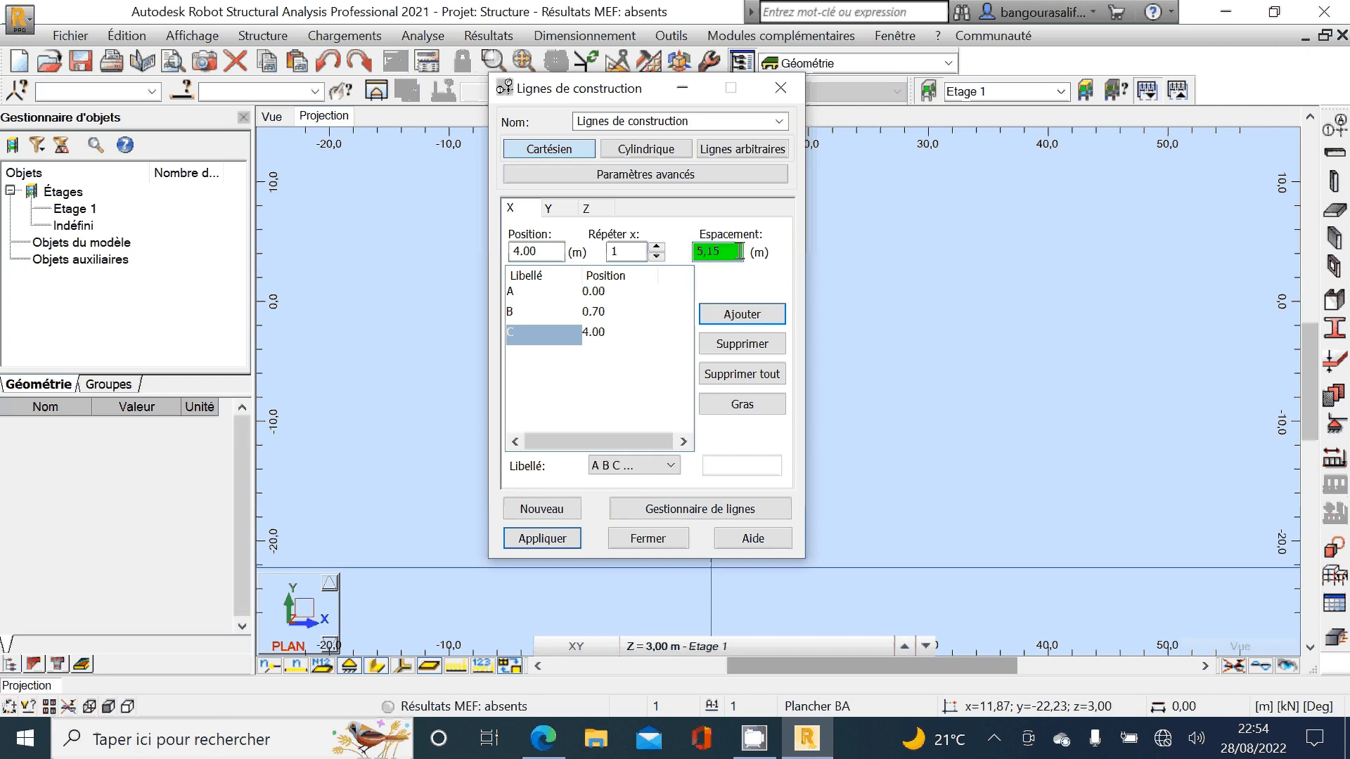
click(749, 322)
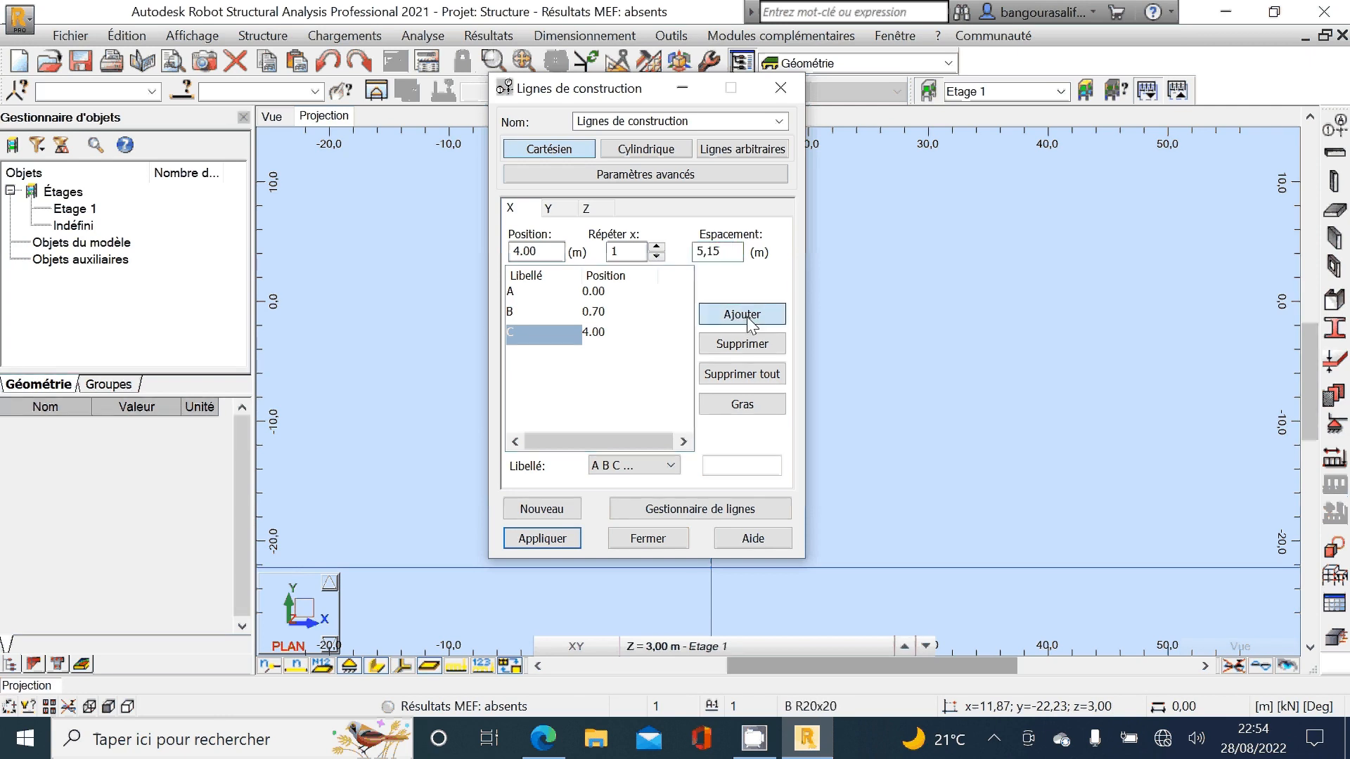
Step: Check the foundation plan in Edge and add X construction line E at a spacing of 2,85 m from line D
click(738, 251)
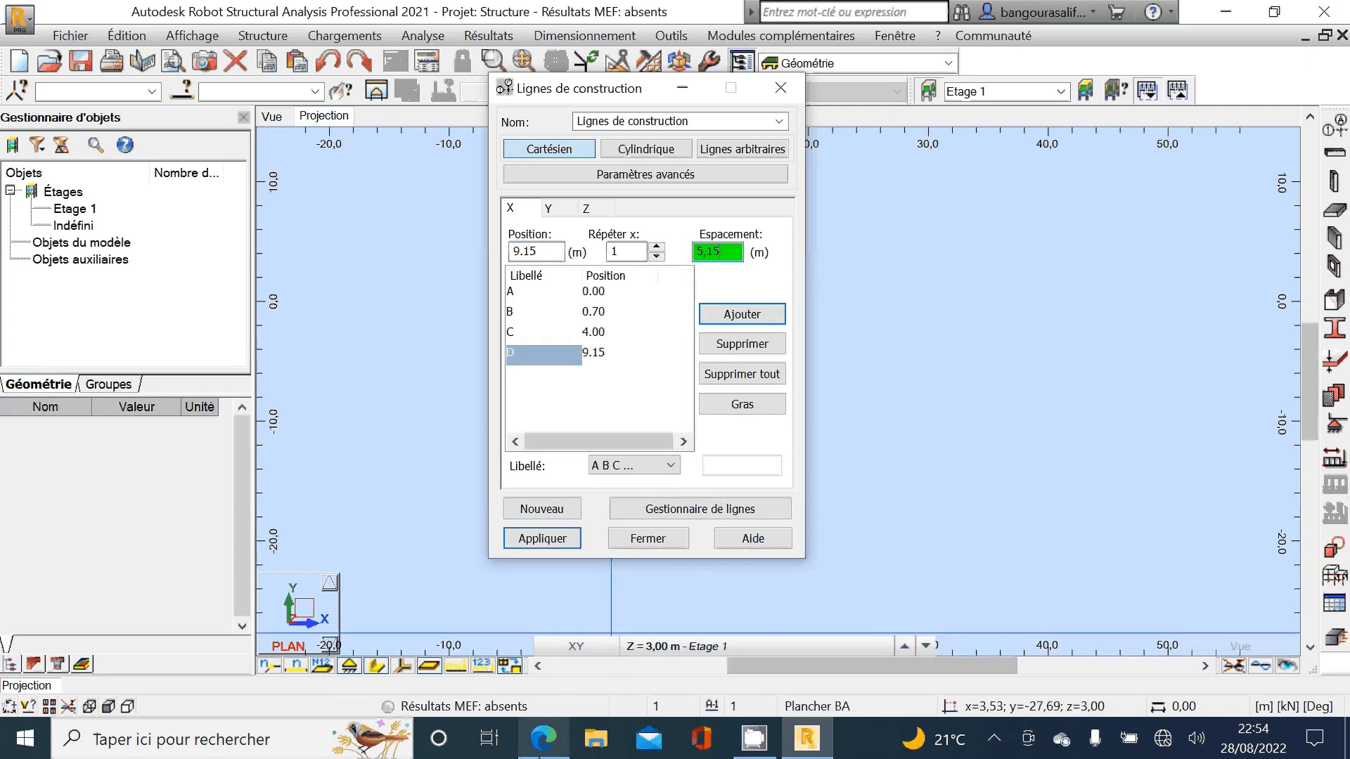
click(543, 738)
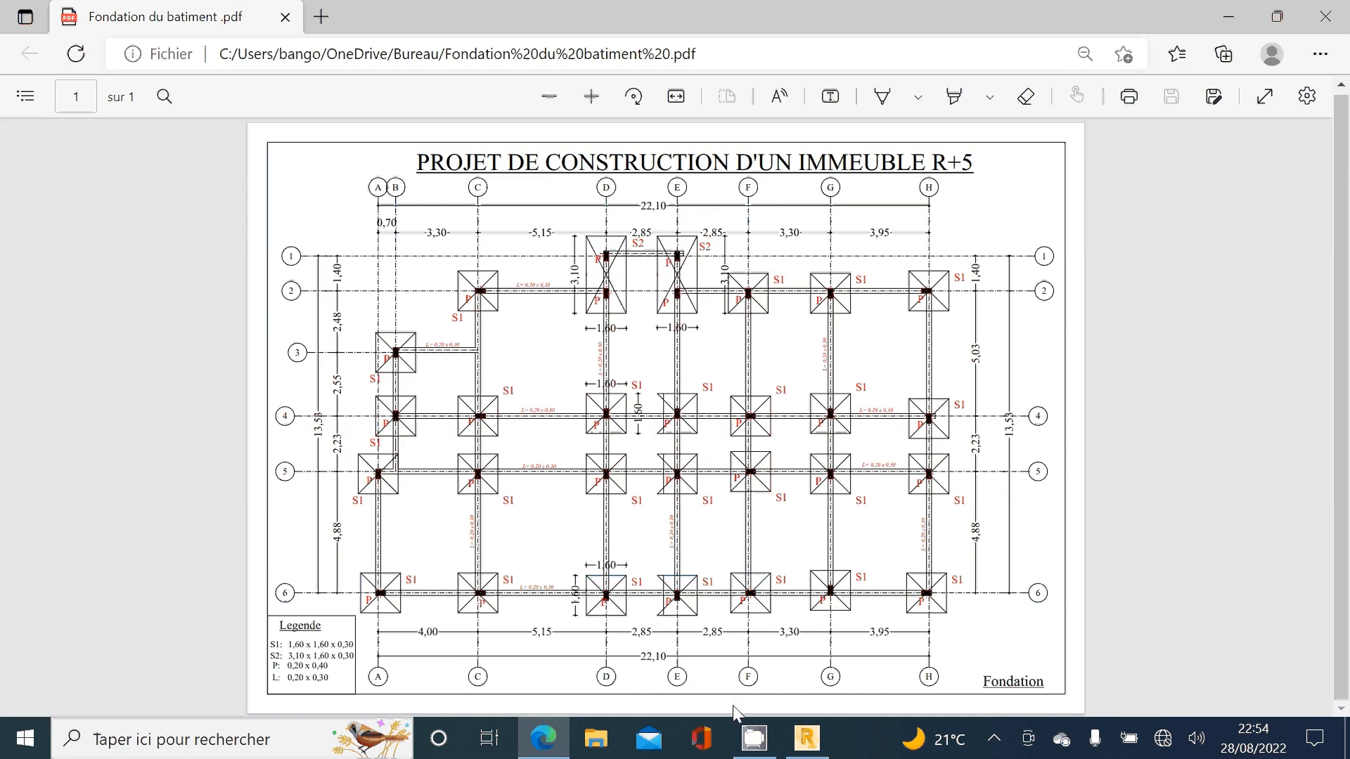
click(814, 751)
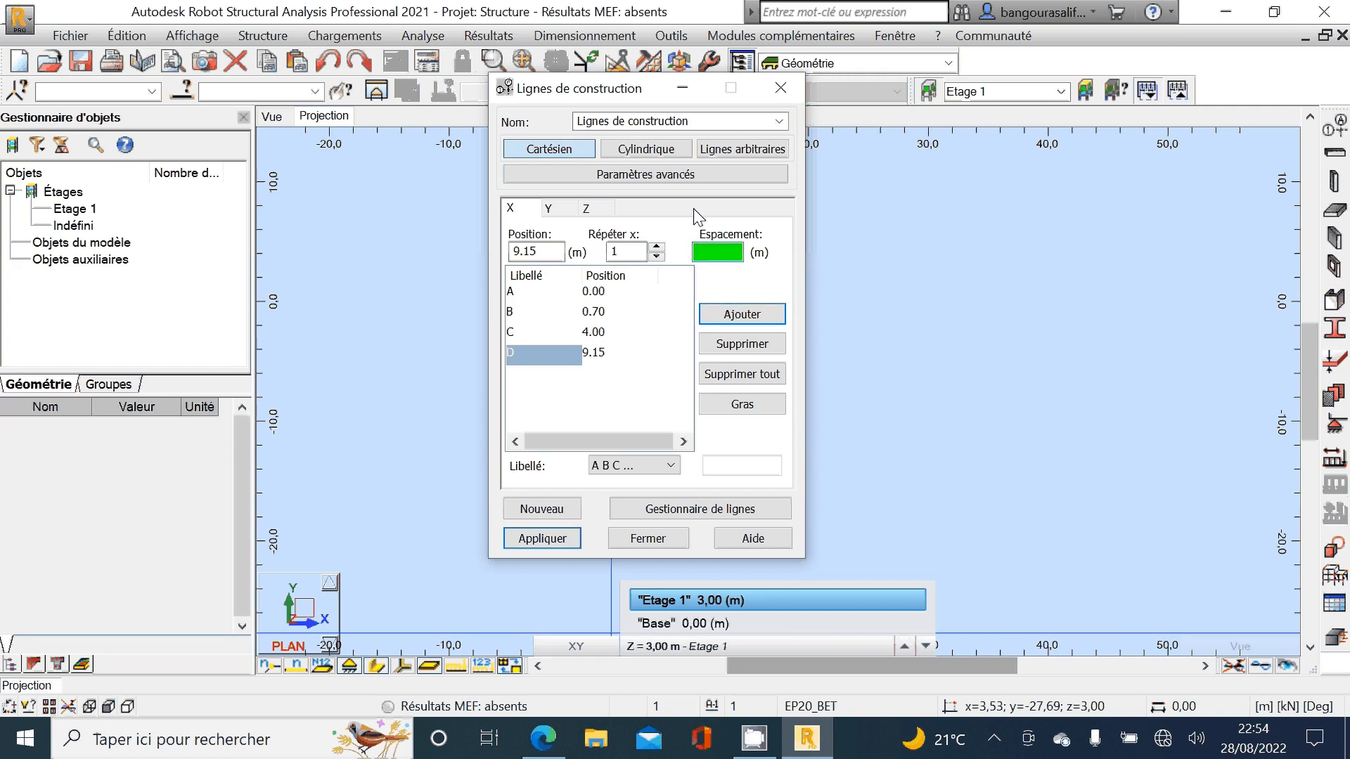
text(2,85)
click(772, 319)
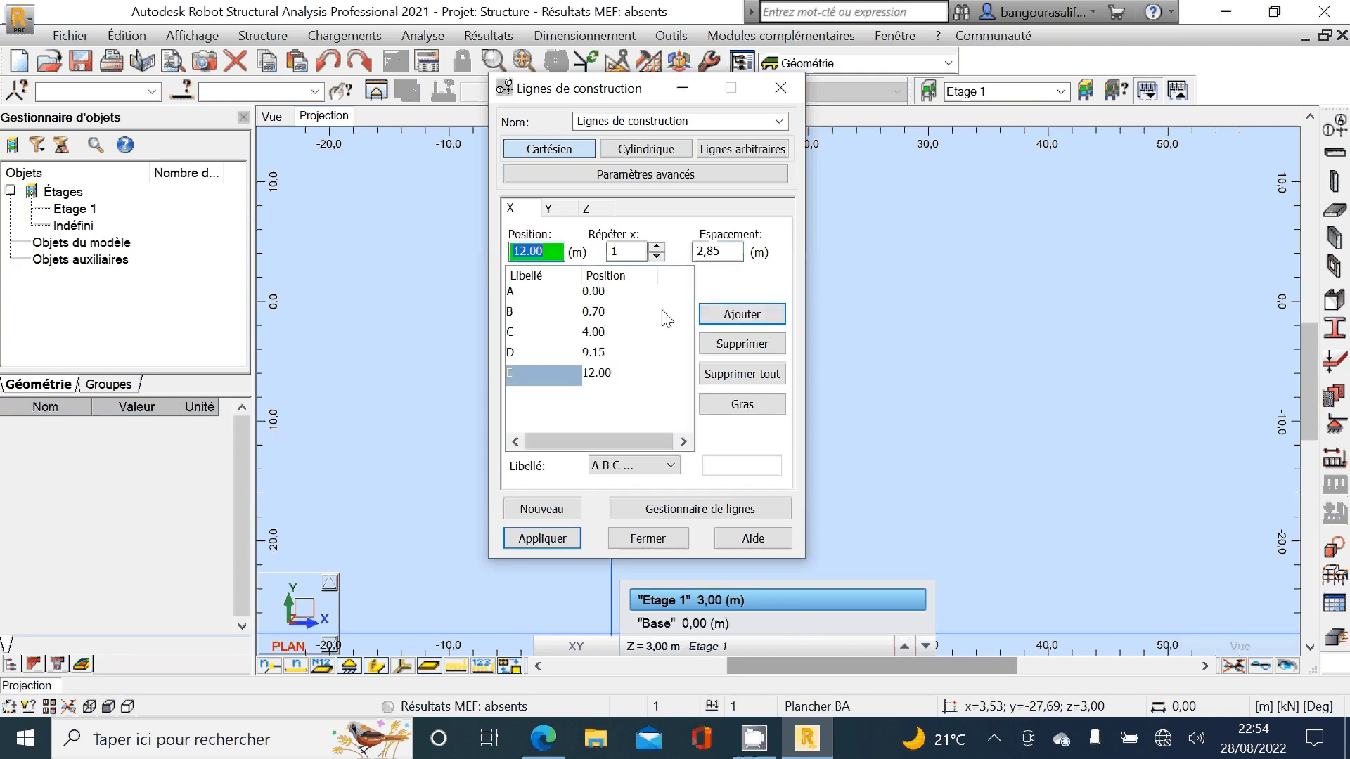
Step: Check the foundation plan in Edge and add X construction line F at a spacing of 2,85 m from line E
click(544, 739)
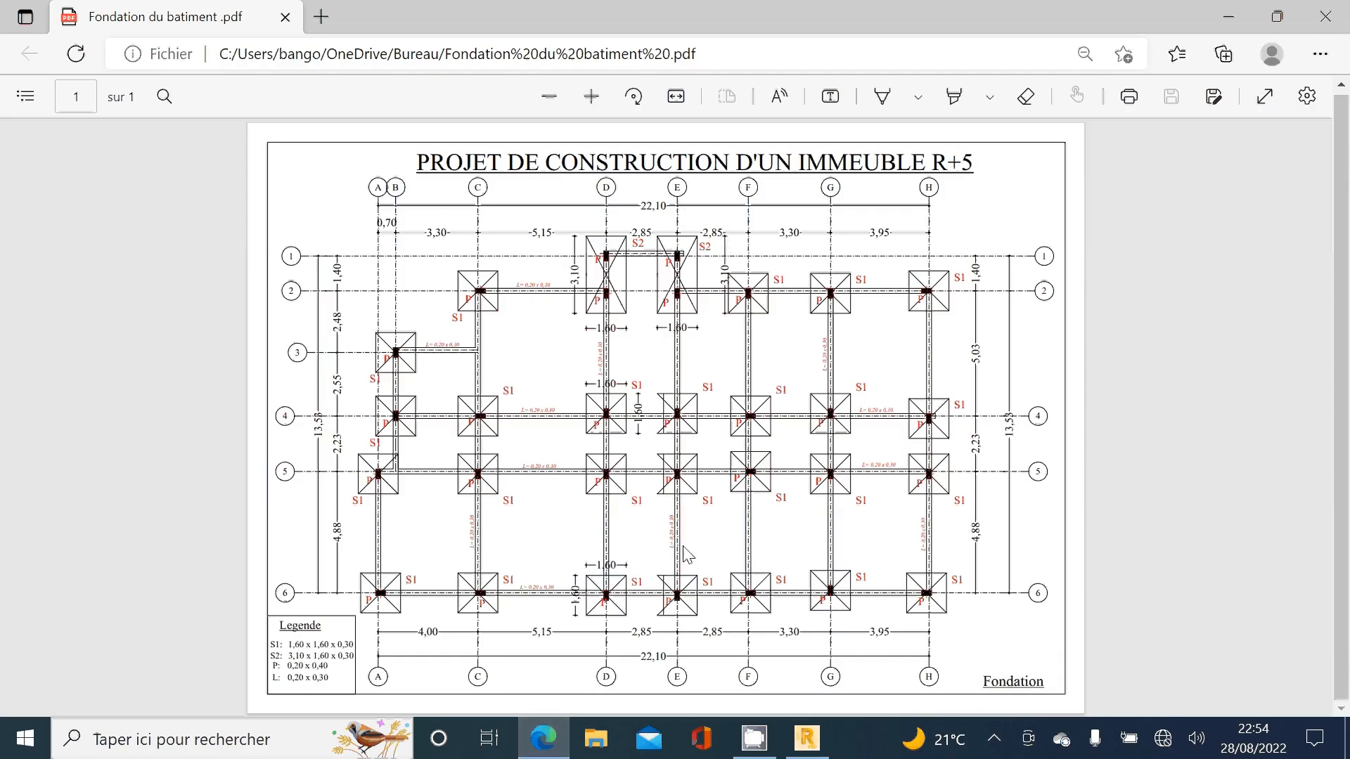
click(808, 738)
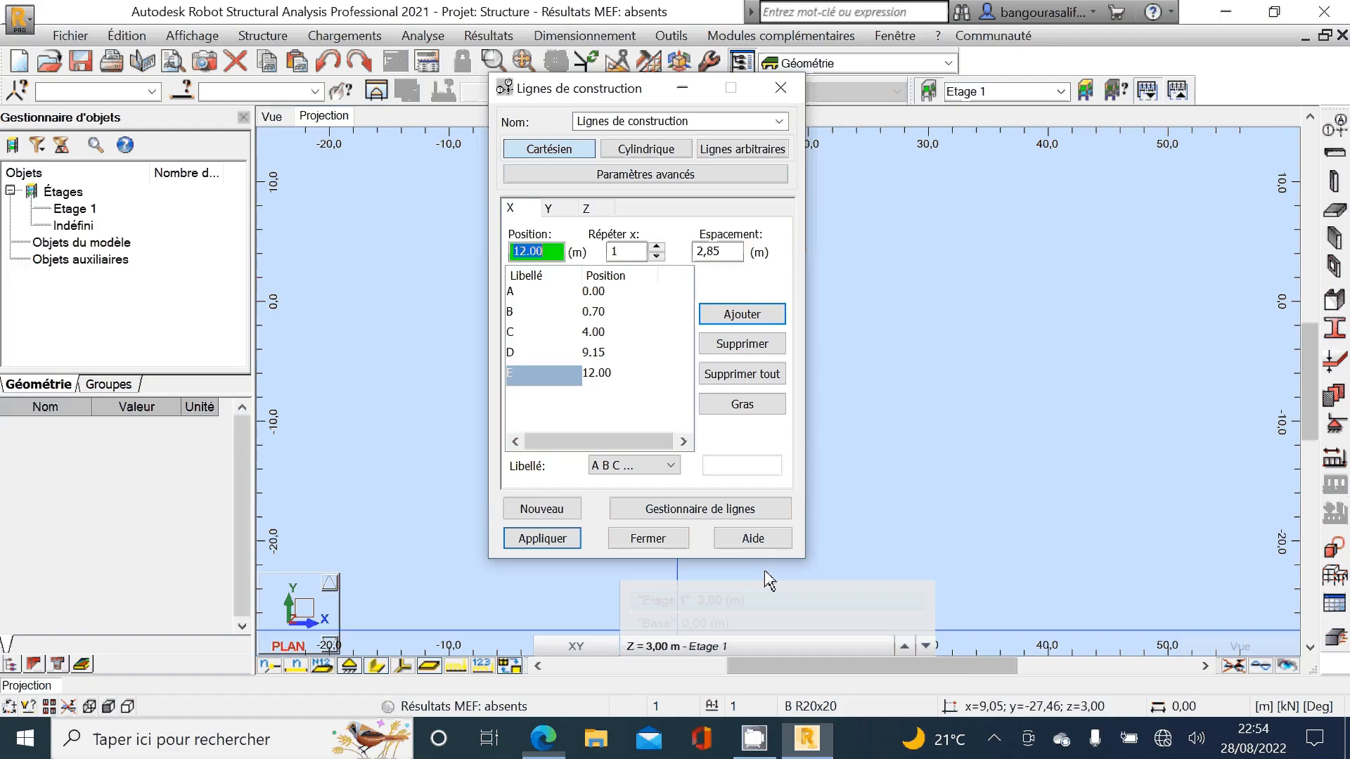
click(731, 253)
click(768, 315)
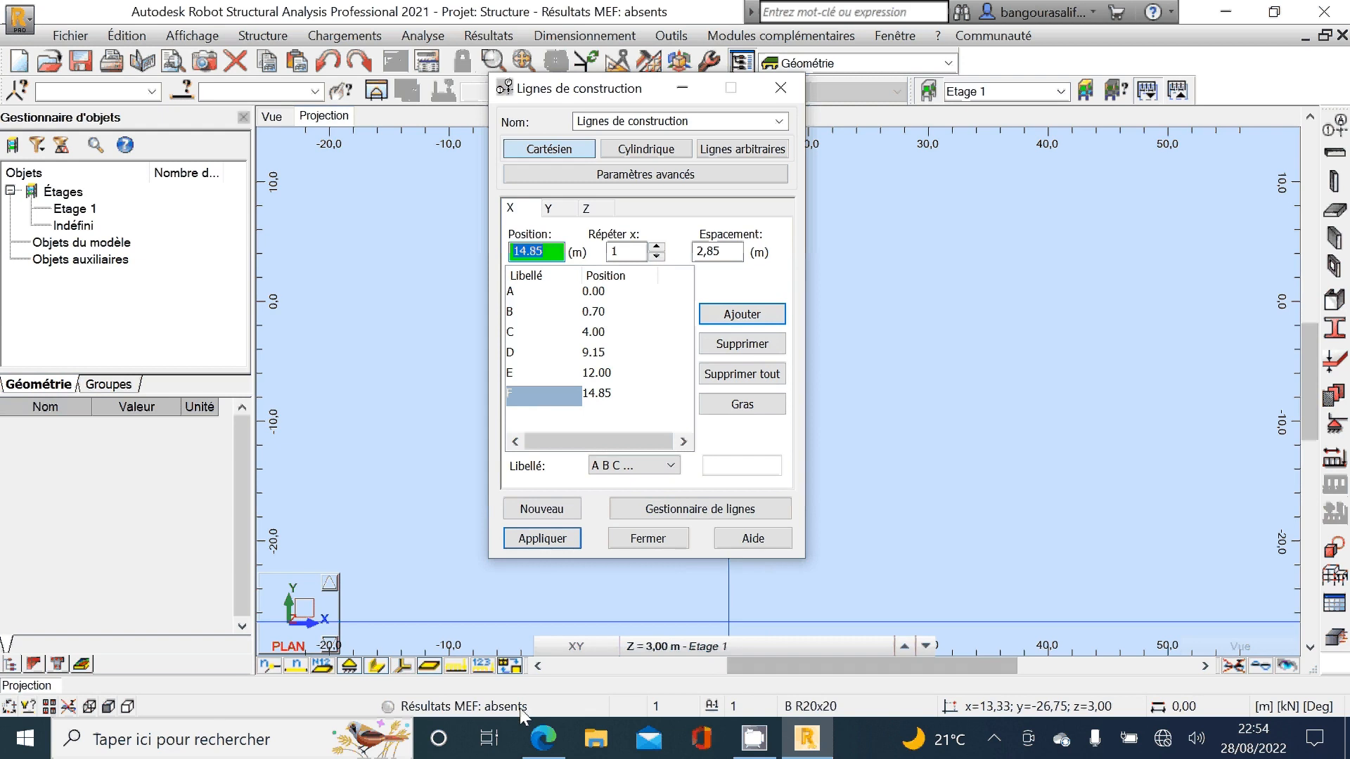
Step: Check the foundation plan in Edge and add X construction line G at a spacing of 3,30 m from line F
click(544, 738)
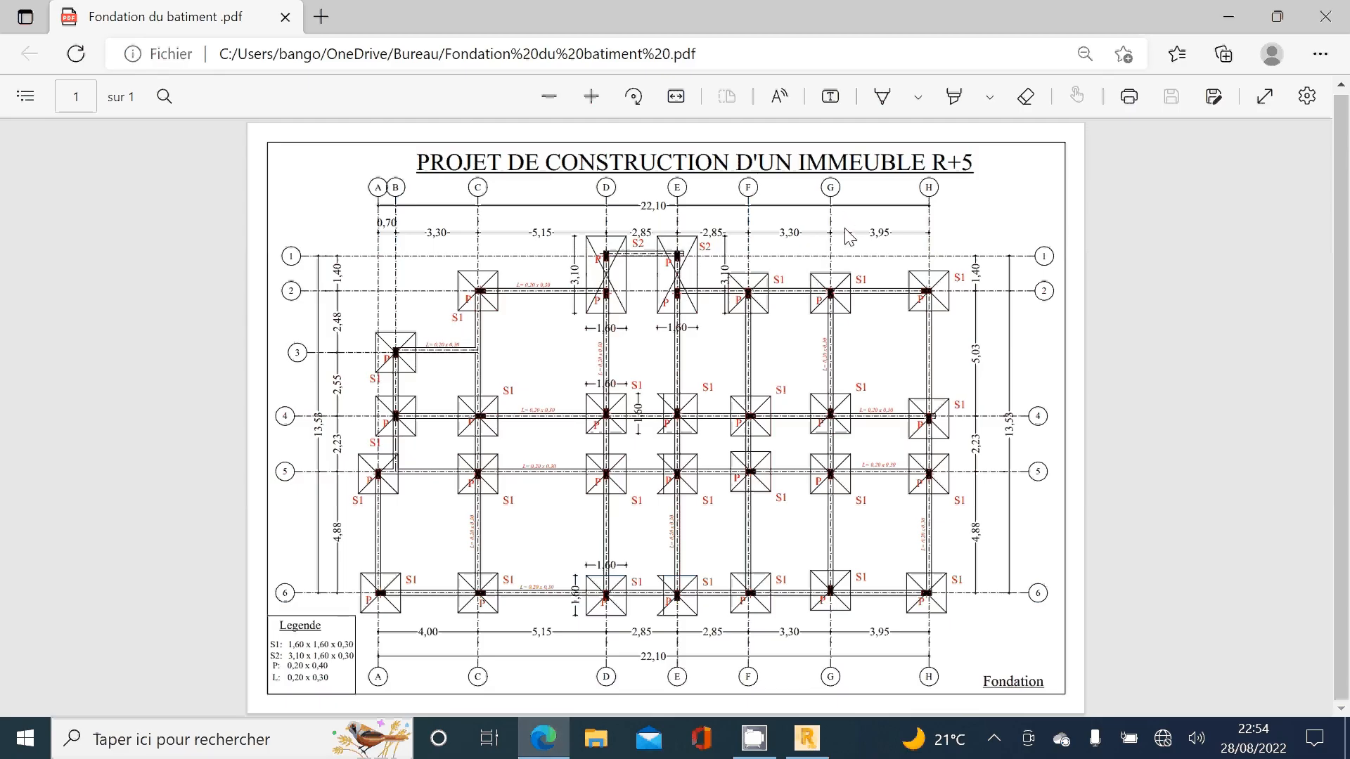
key(alt+Tab)
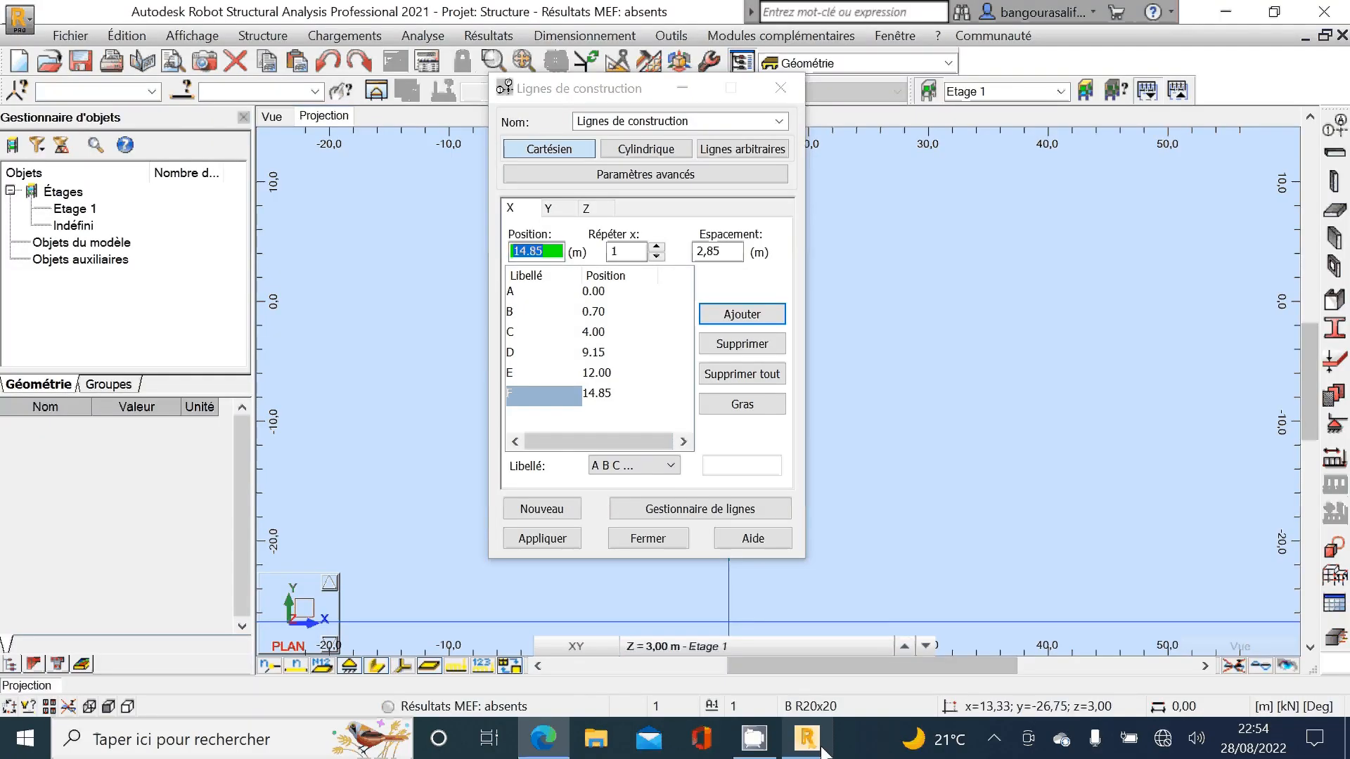
click(733, 254)
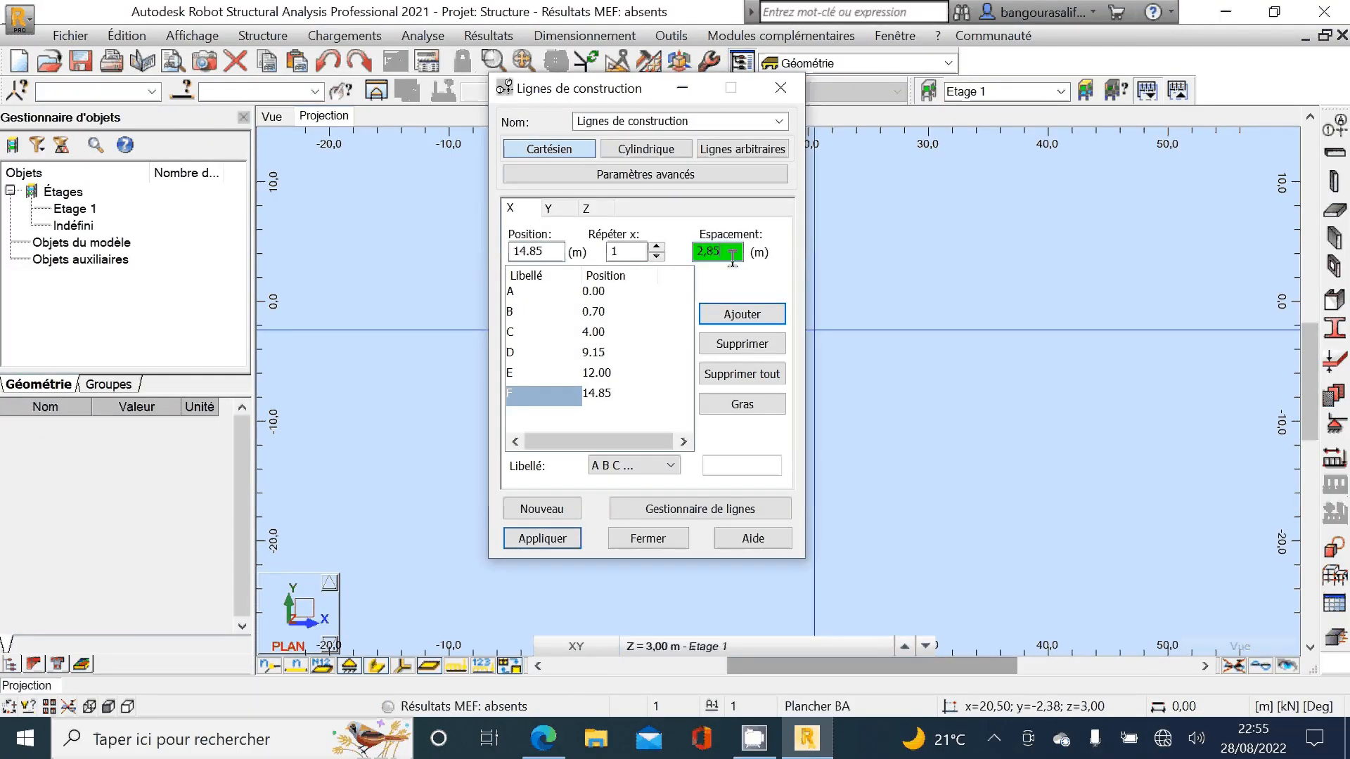
key(BackSpace)
text(3,30)
click(741, 314)
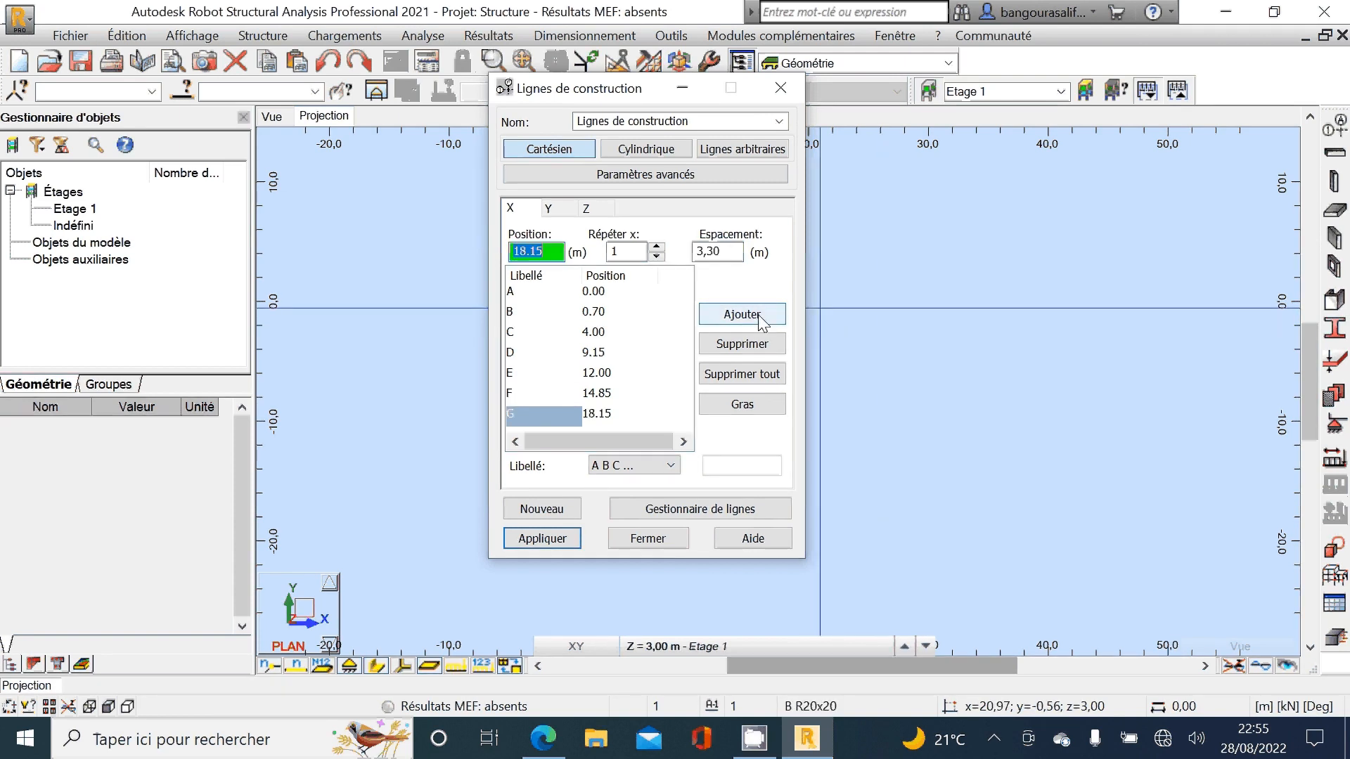
Step: Check the foundation plan in Edge and add X construction line H at a spacing of 3,95 m from line G
click(730, 253)
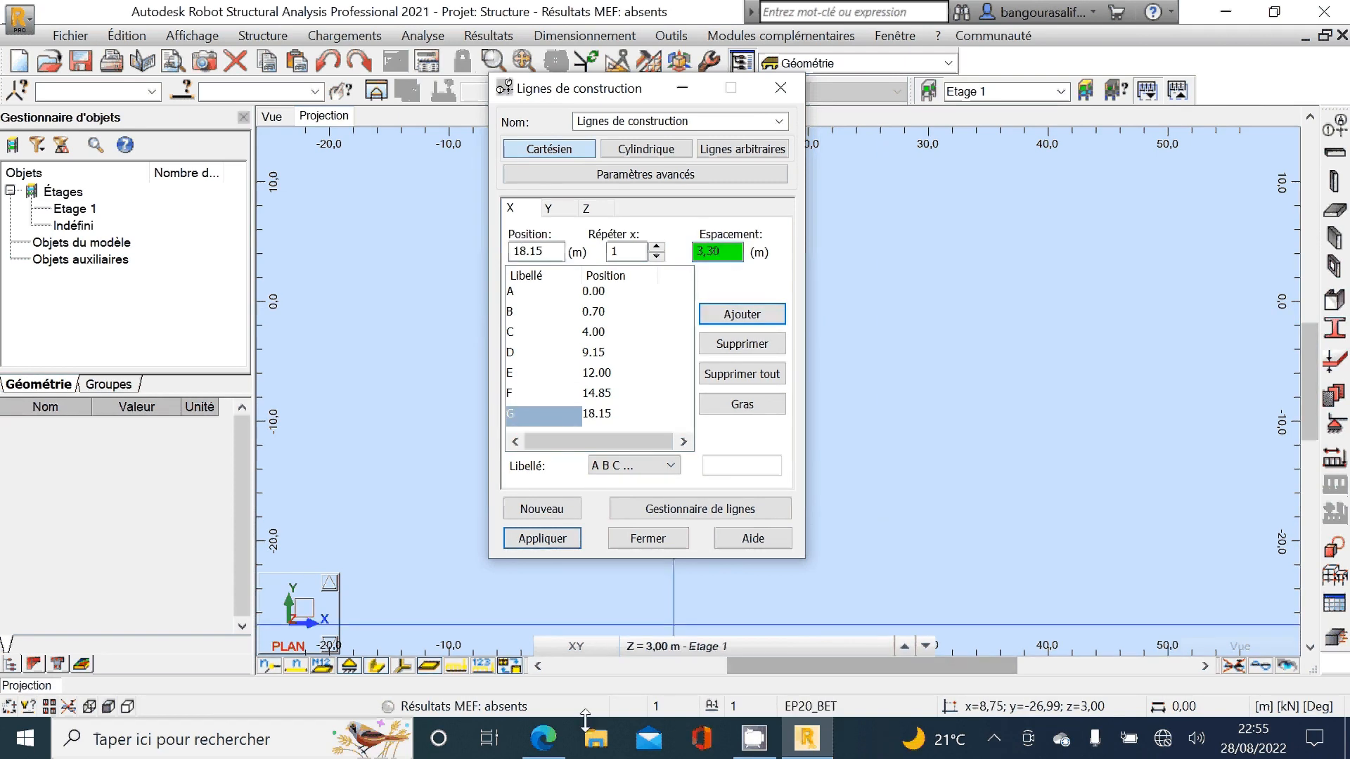
click(543, 738)
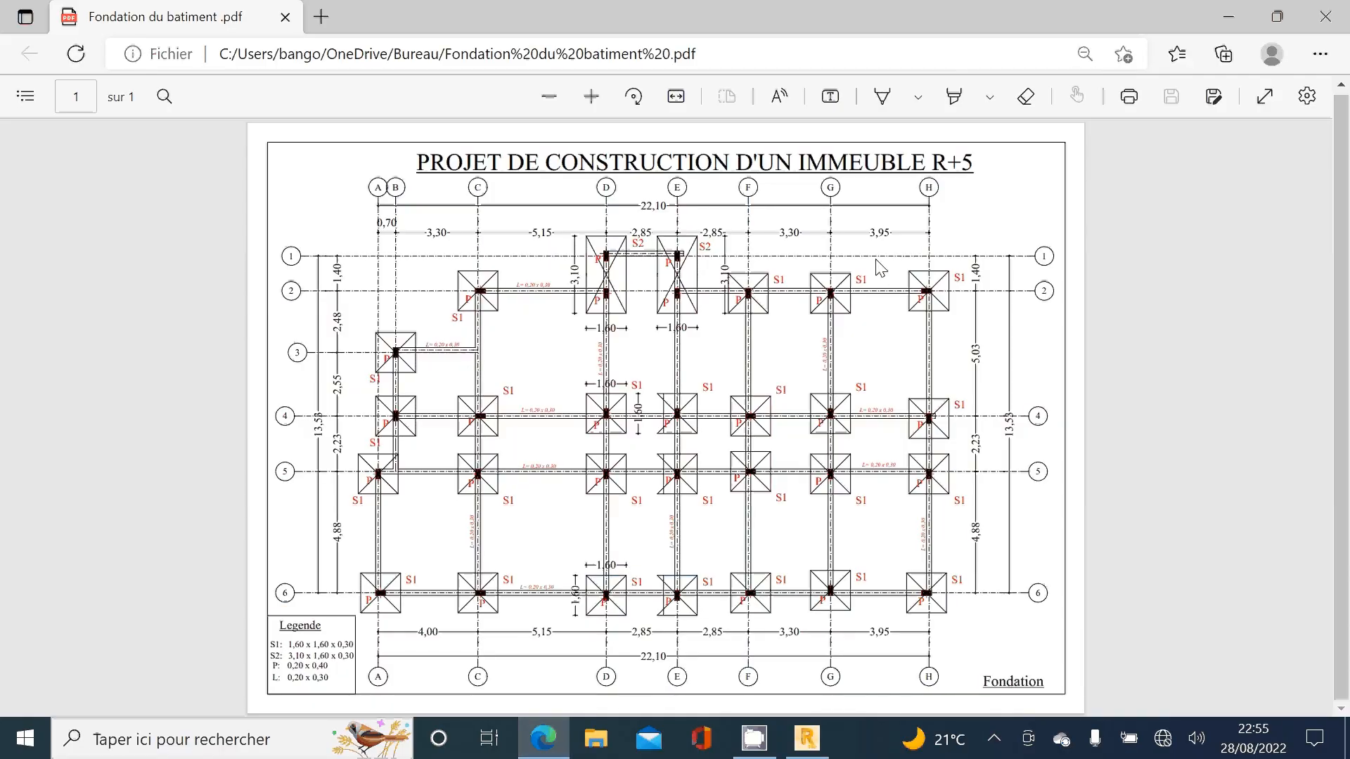
click(830, 742)
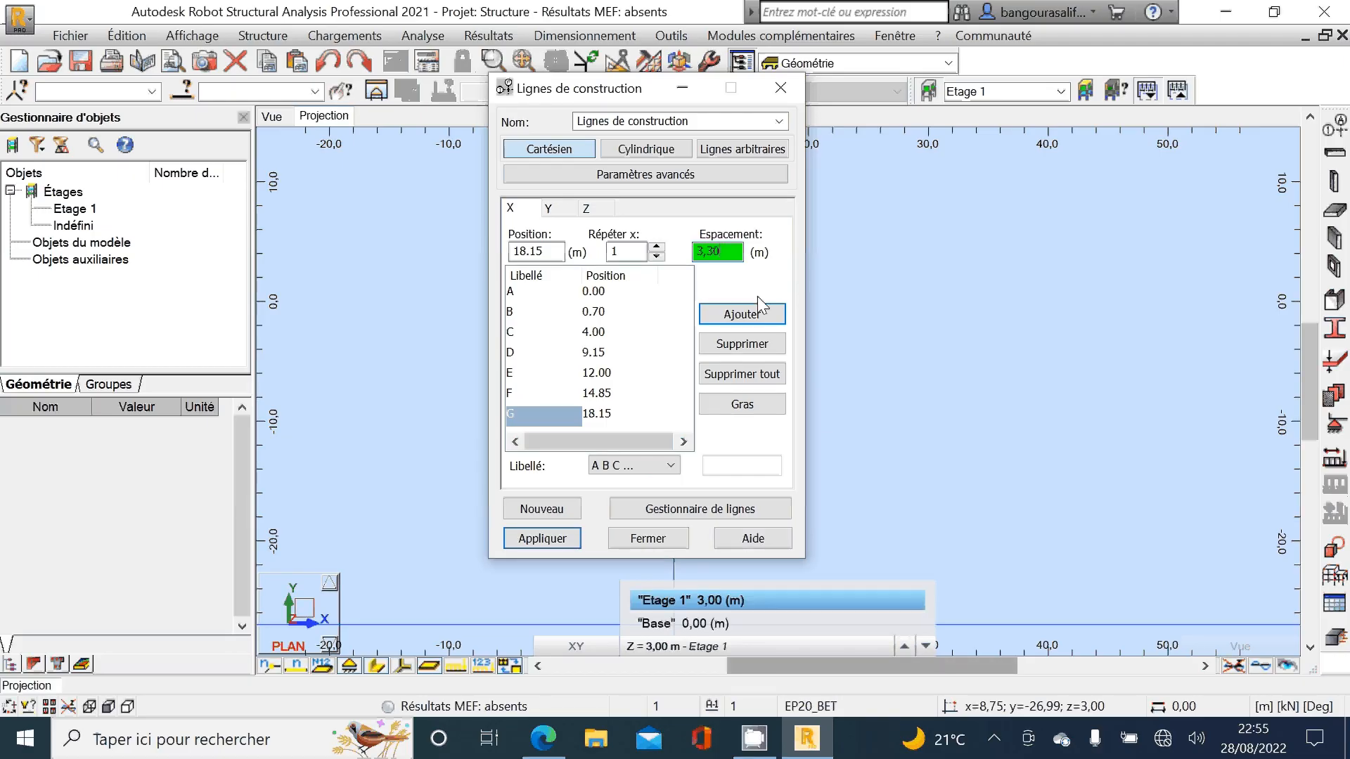
text(3,95)
click(750, 316)
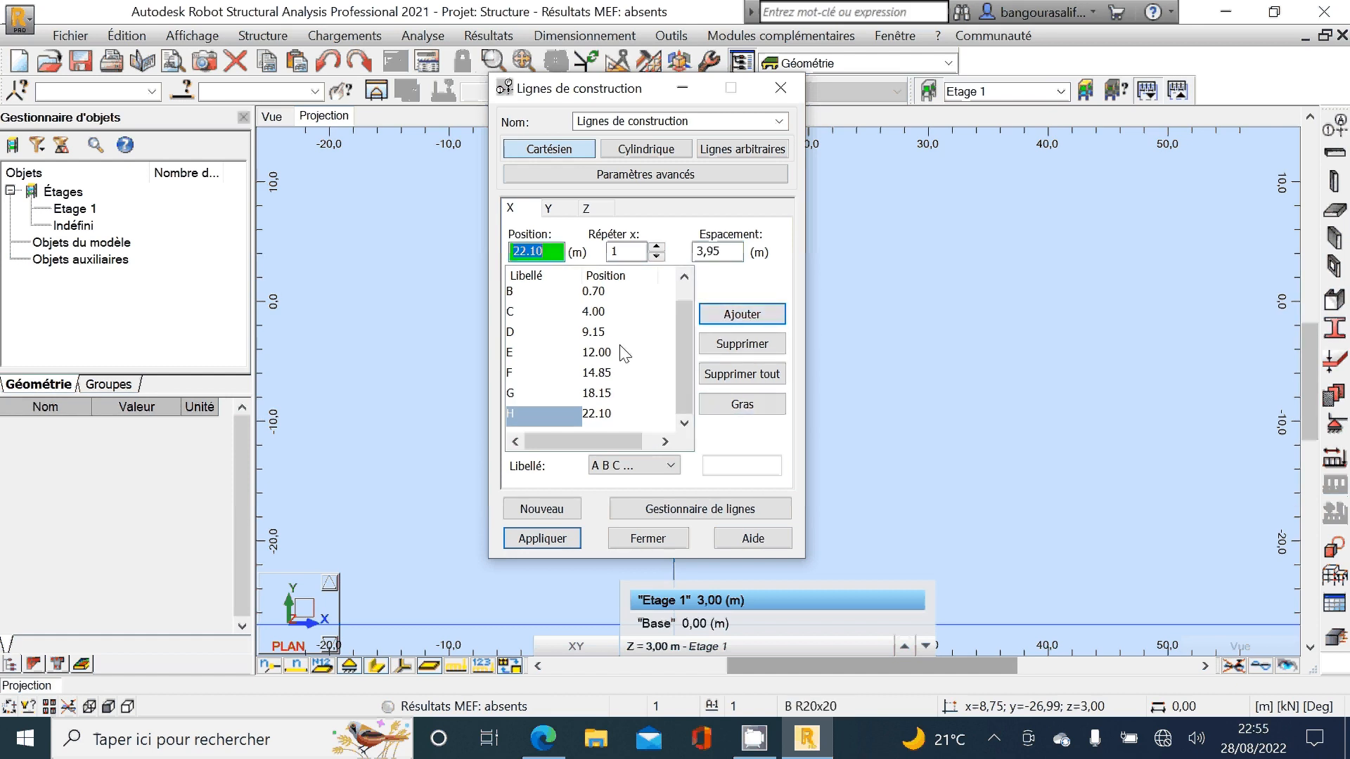
Step: Add the first Y construction lines from position 0,00 with one repeat at 1,4 m spacing, following the foundation plan in Edge
click(563, 209)
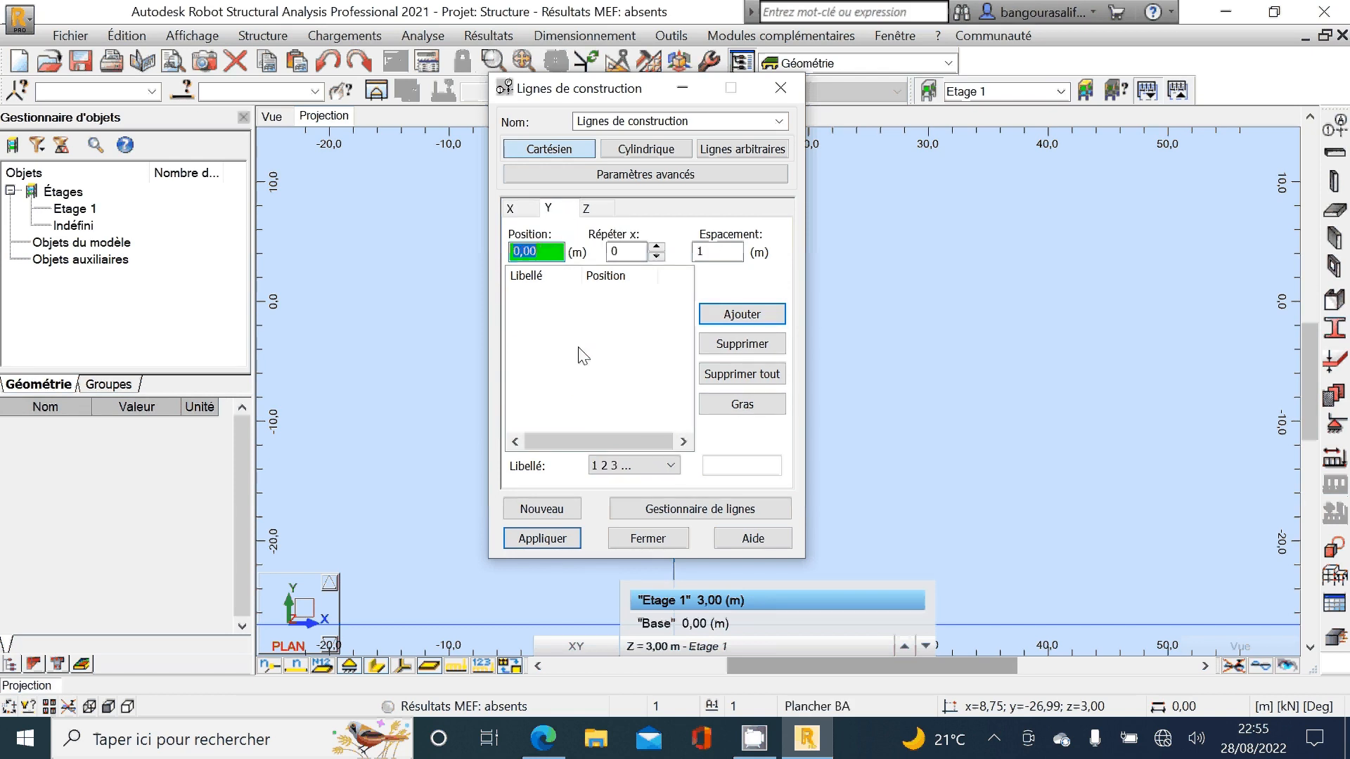
click(554, 737)
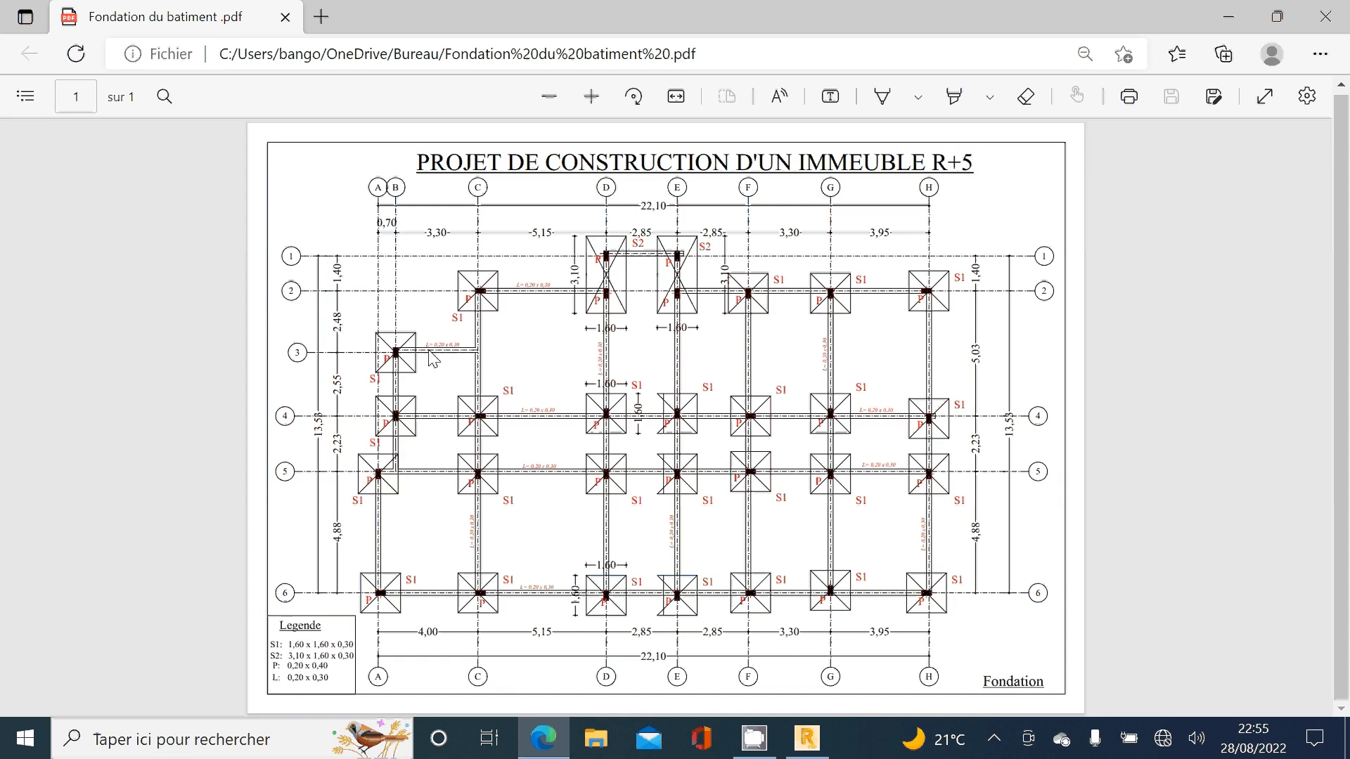
mouse_move(807, 739)
click(740, 626)
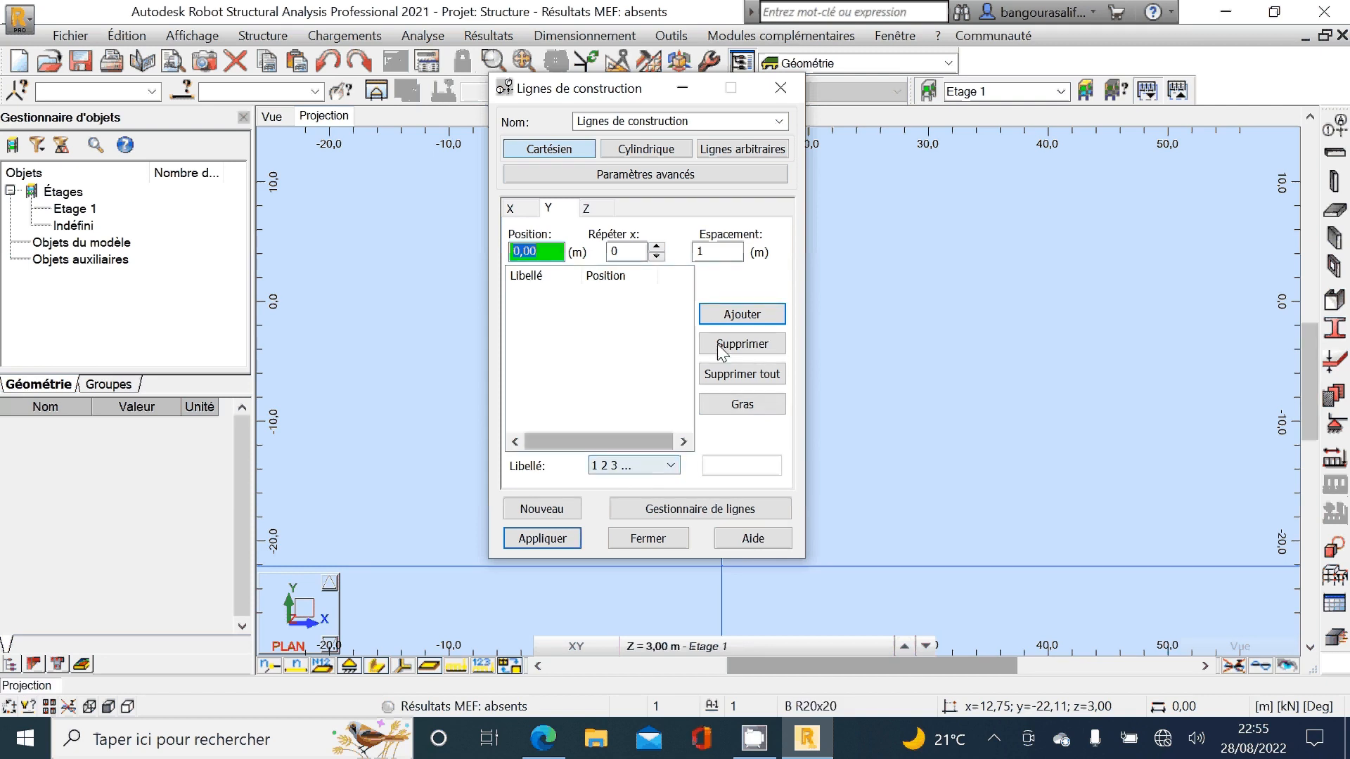
click(658, 246)
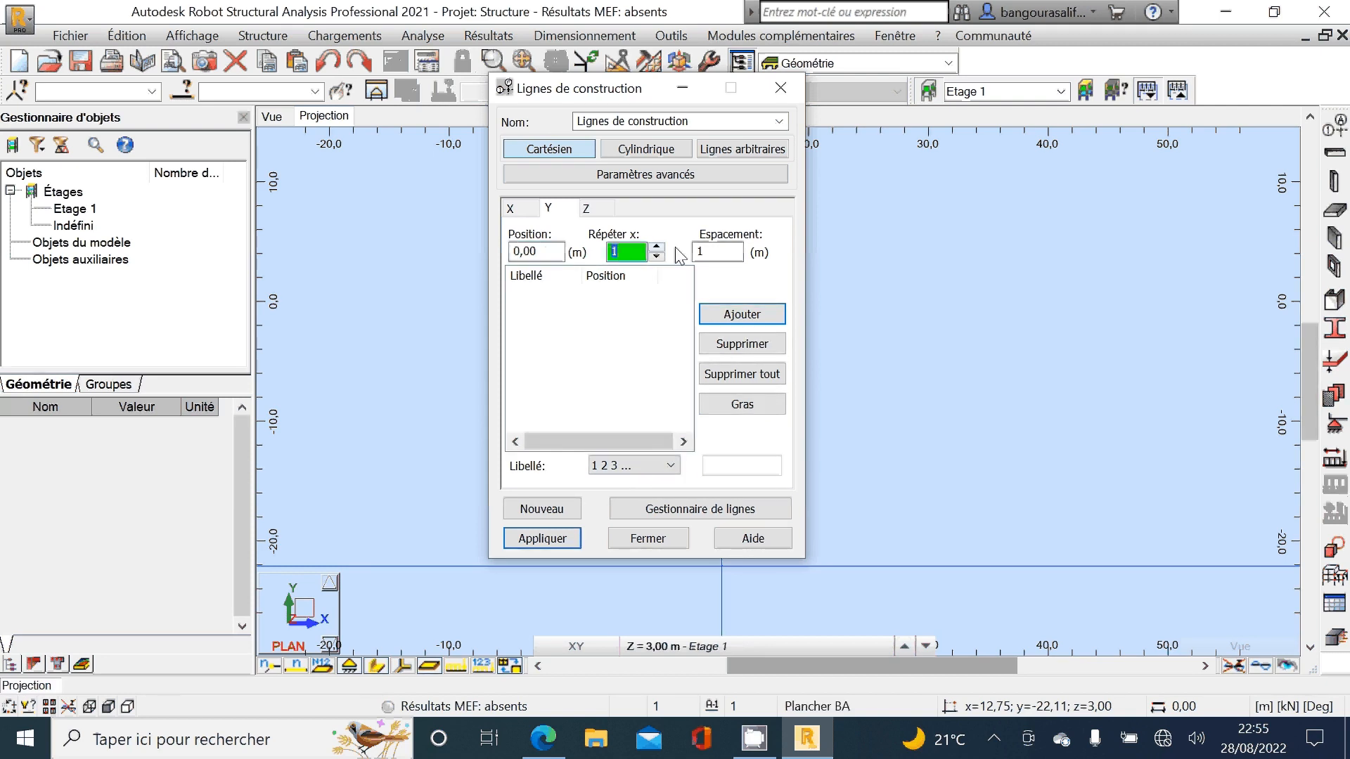
click(736, 253)
text(1,)
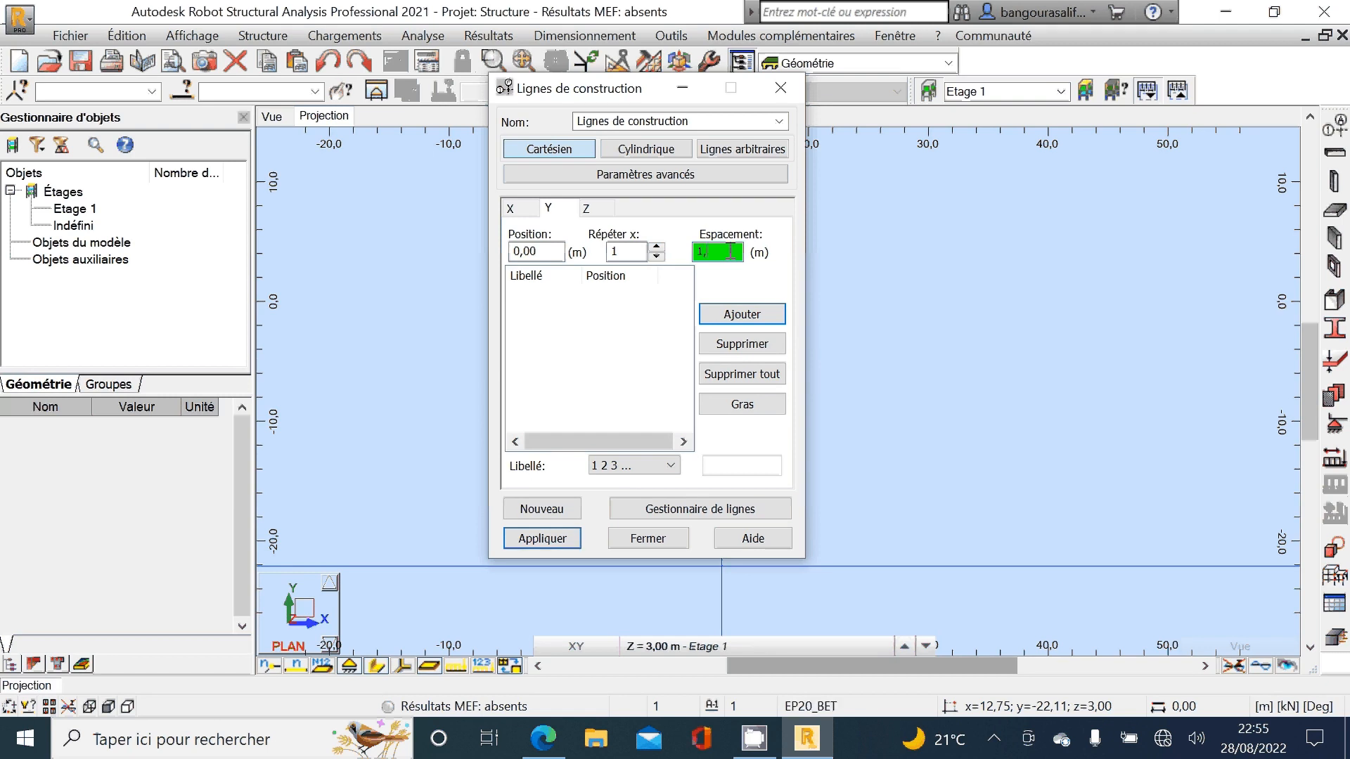
text(4)
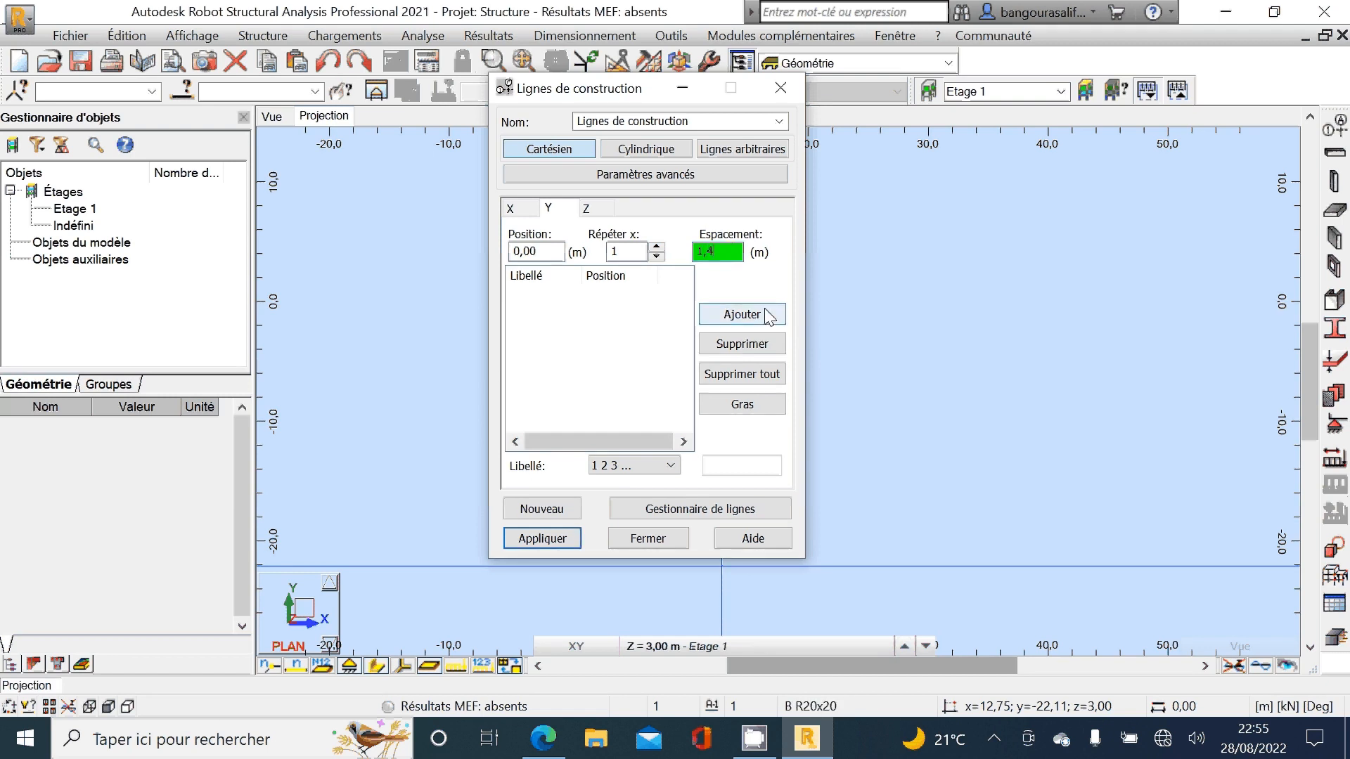
click(764, 314)
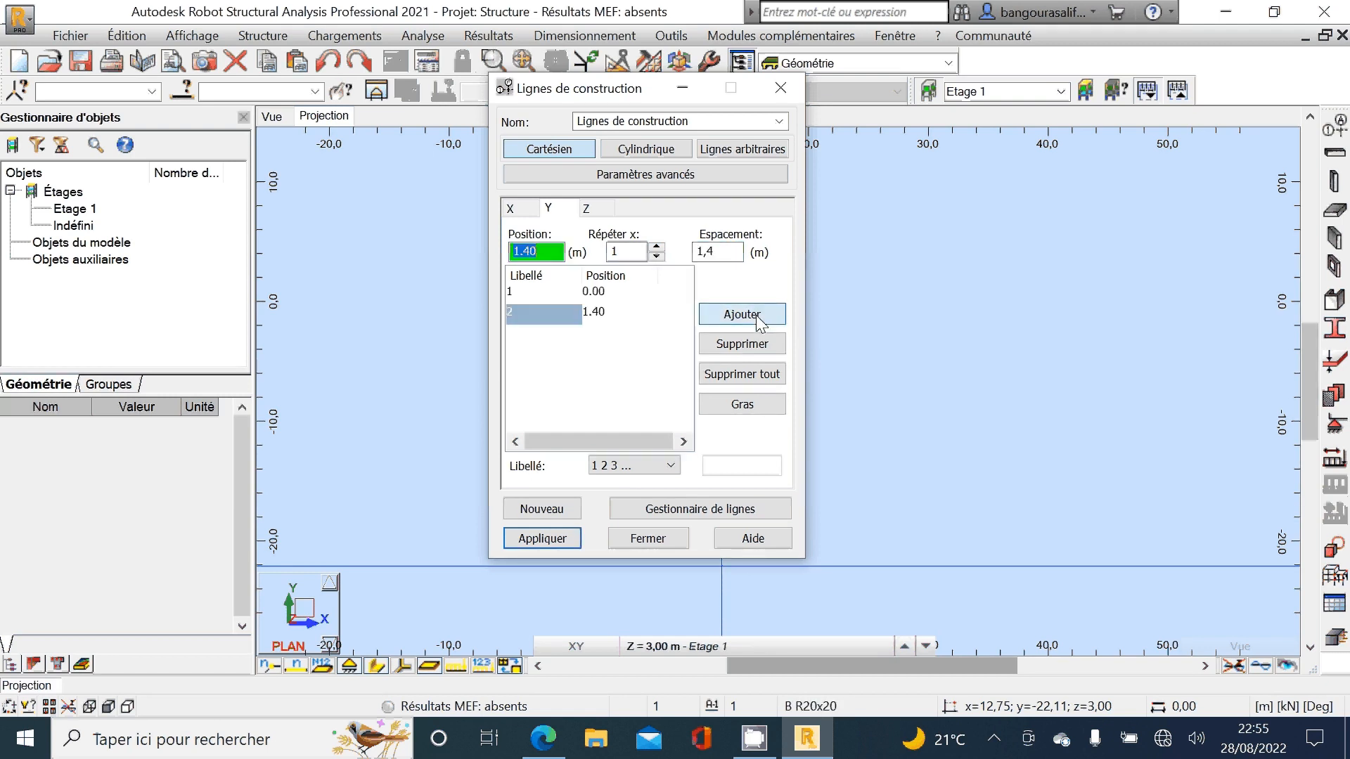
Step: Check the foundation plan in Edge and add Y construction line 3 at a spacing of 2,48 m from line 2
click(732, 254)
click(544, 739)
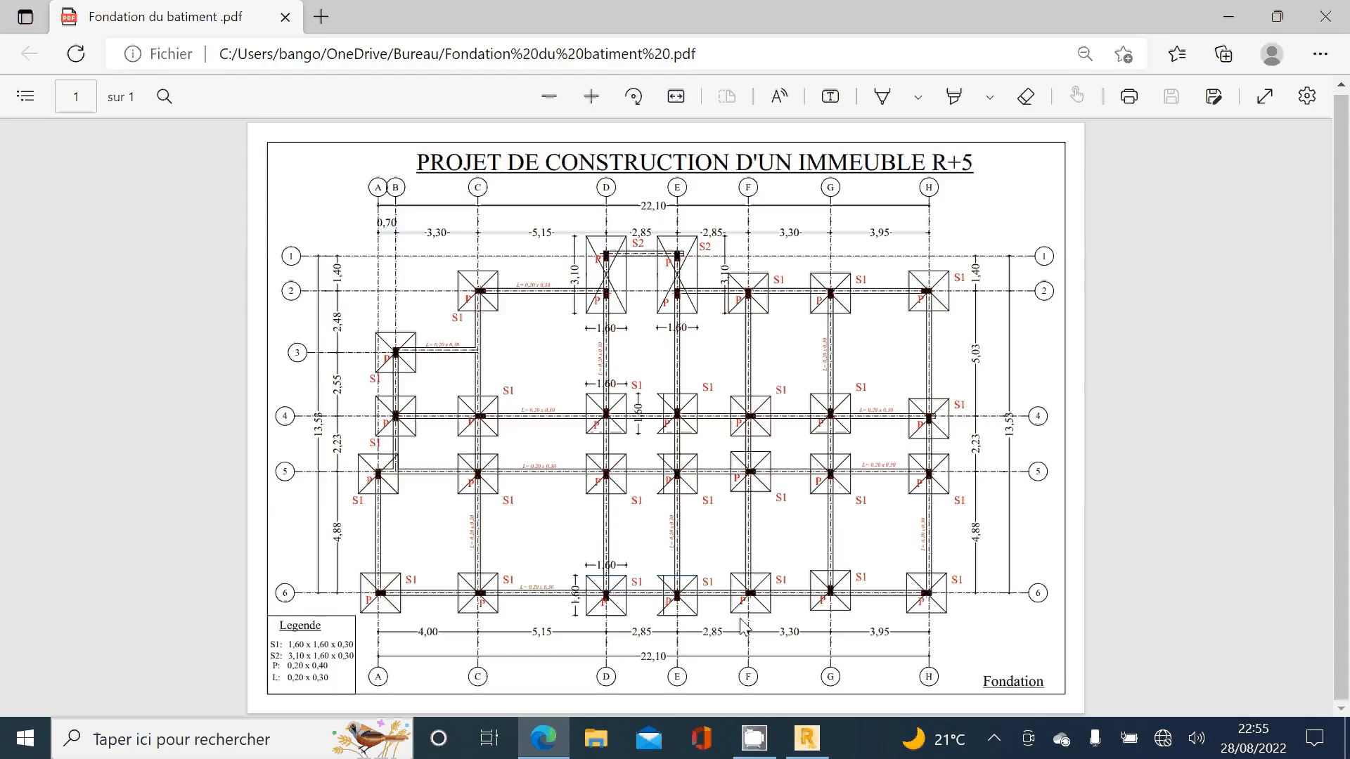
key(alt+Tab)
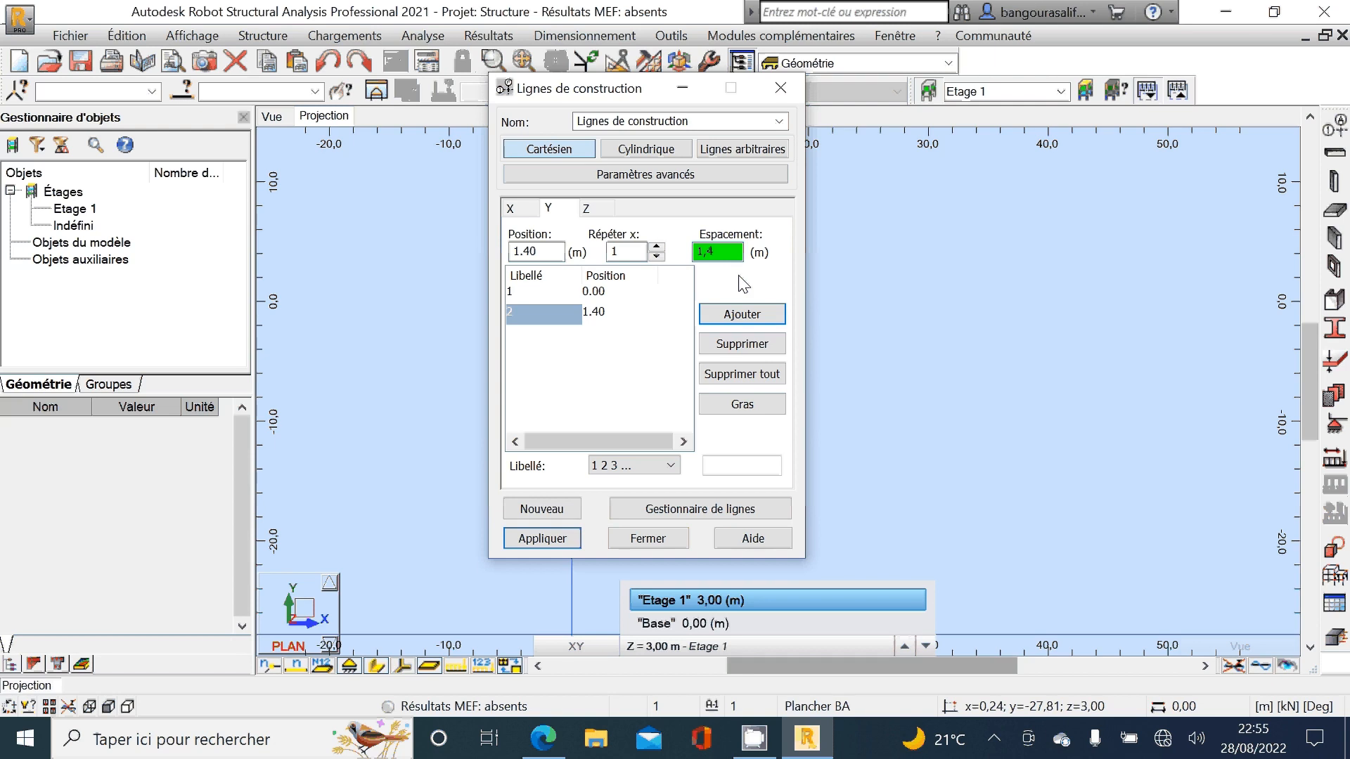
text(2,48)
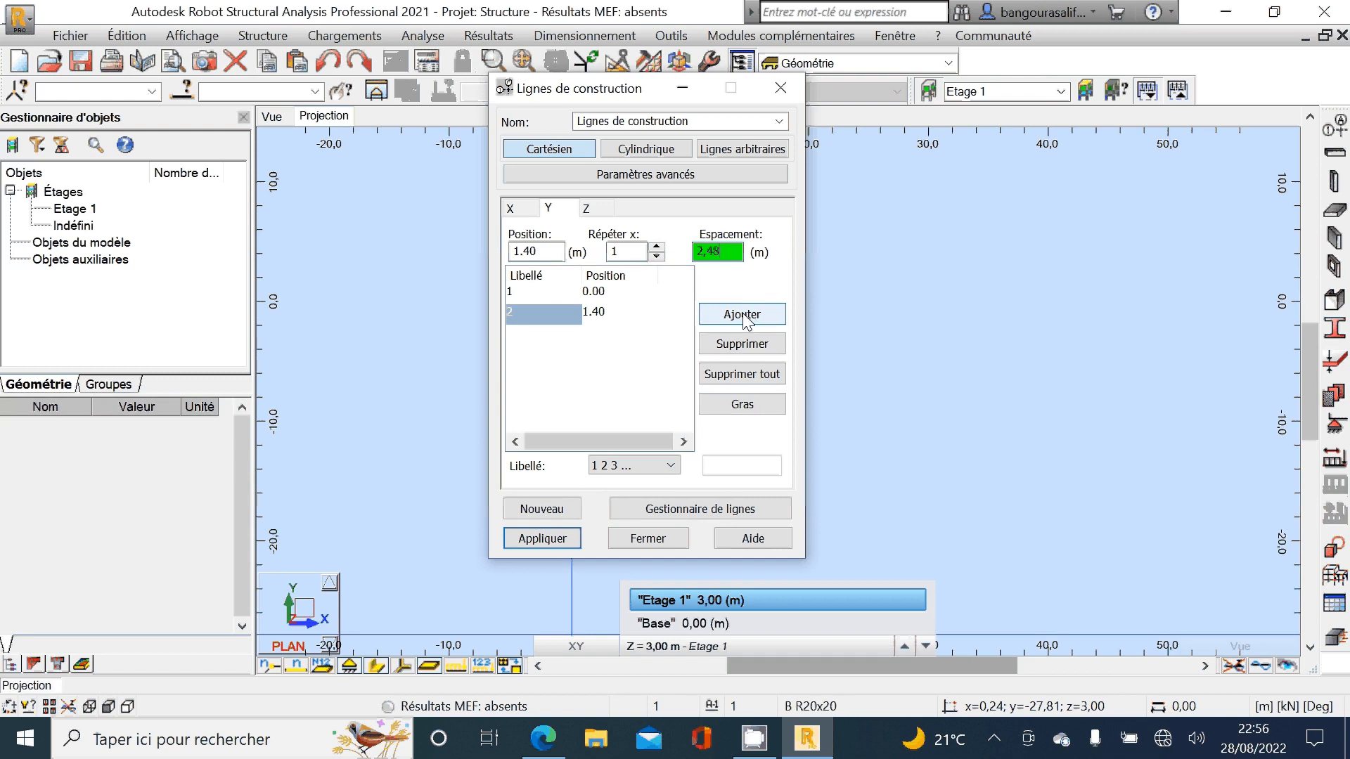
click(742, 315)
Step: Check the foundation plan in Edge and add Y construction line 4 at a spacing of 2,55 m from line 3
click(742, 253)
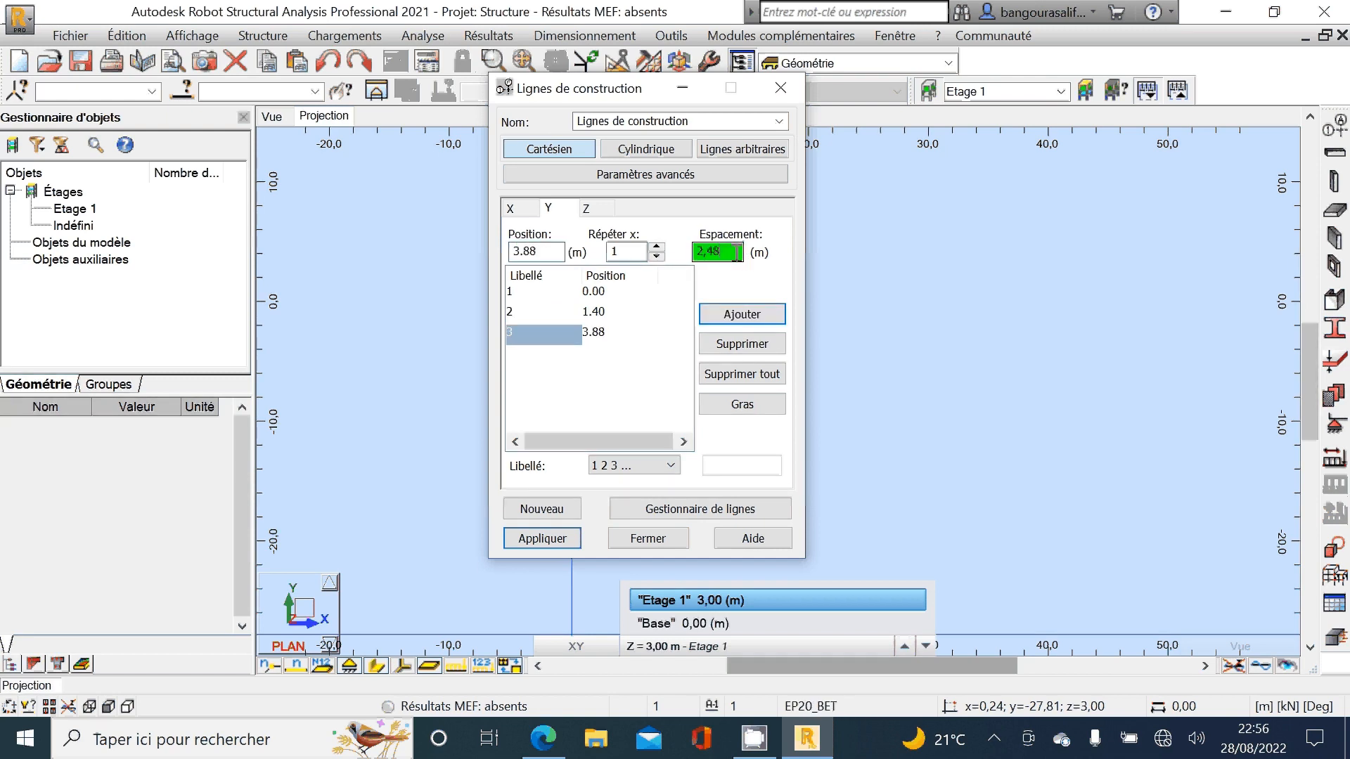
click(560, 747)
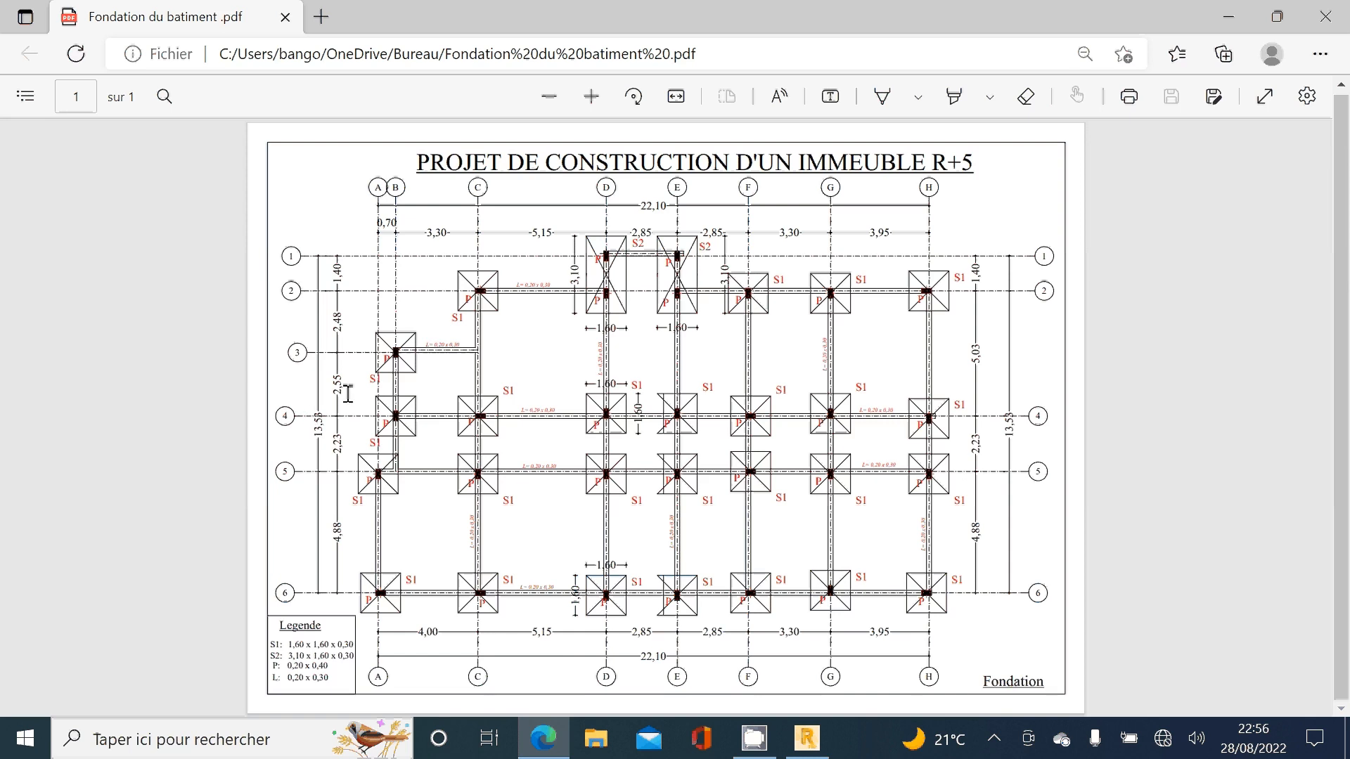
click(806, 742)
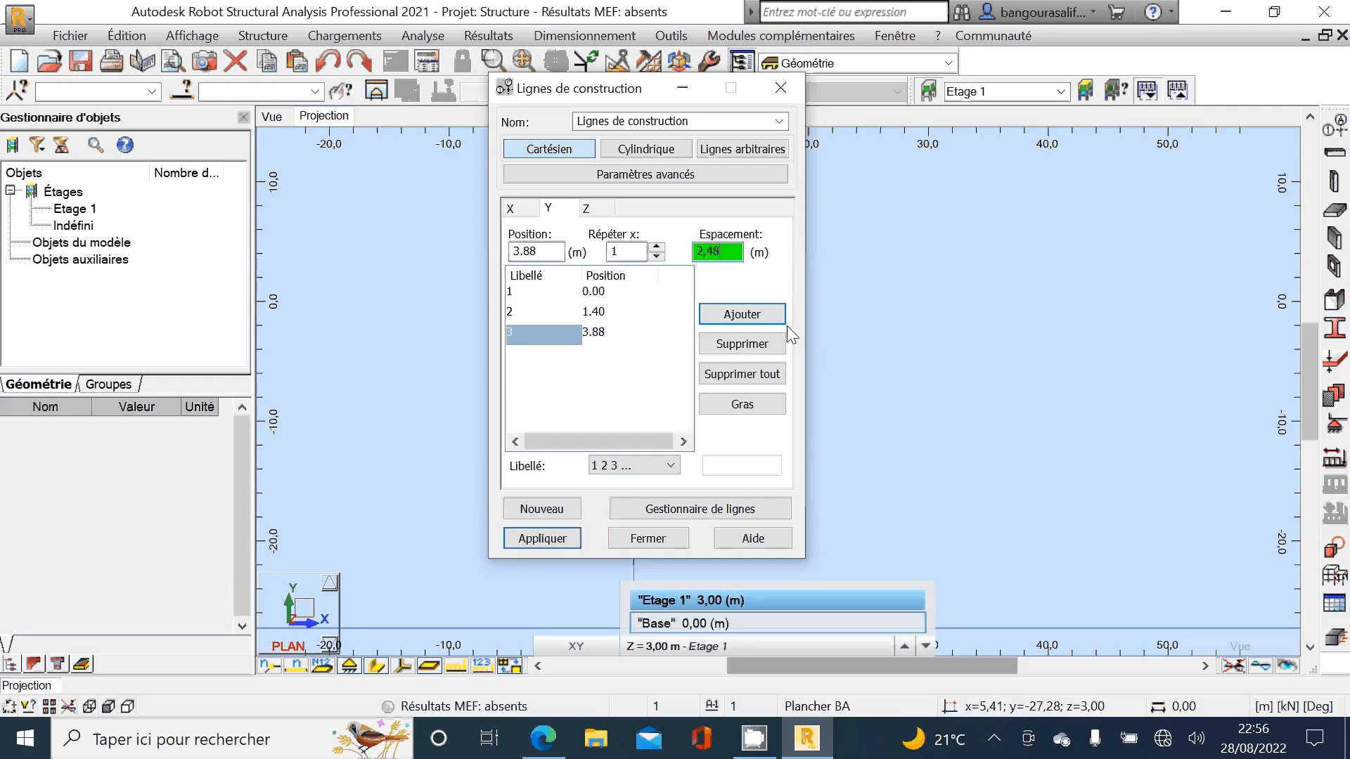
key(BackSpace)
key(BackSpace)
text(55)
click(779, 322)
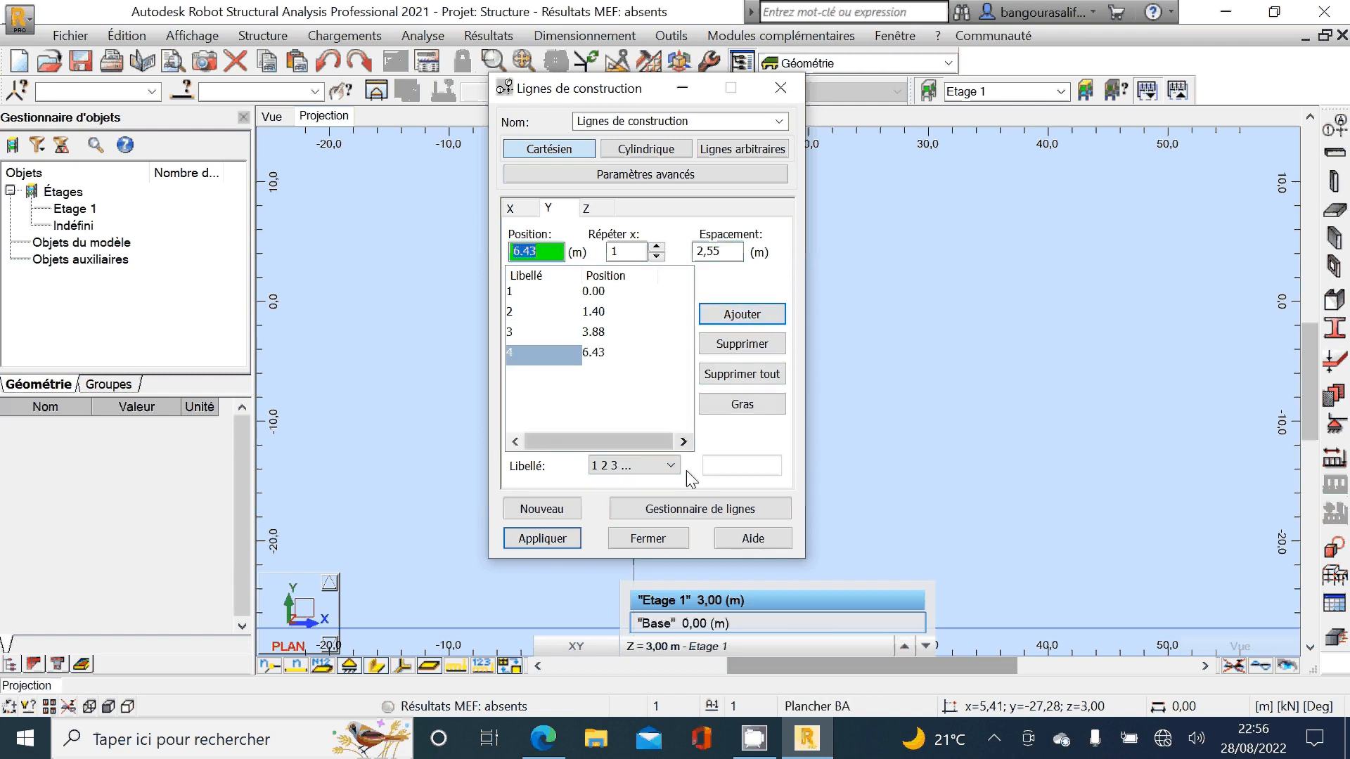
Step: Check the foundation plan in Edge and add Y construction line 5 at a spacing of 2,23 m from line 4
click(543, 739)
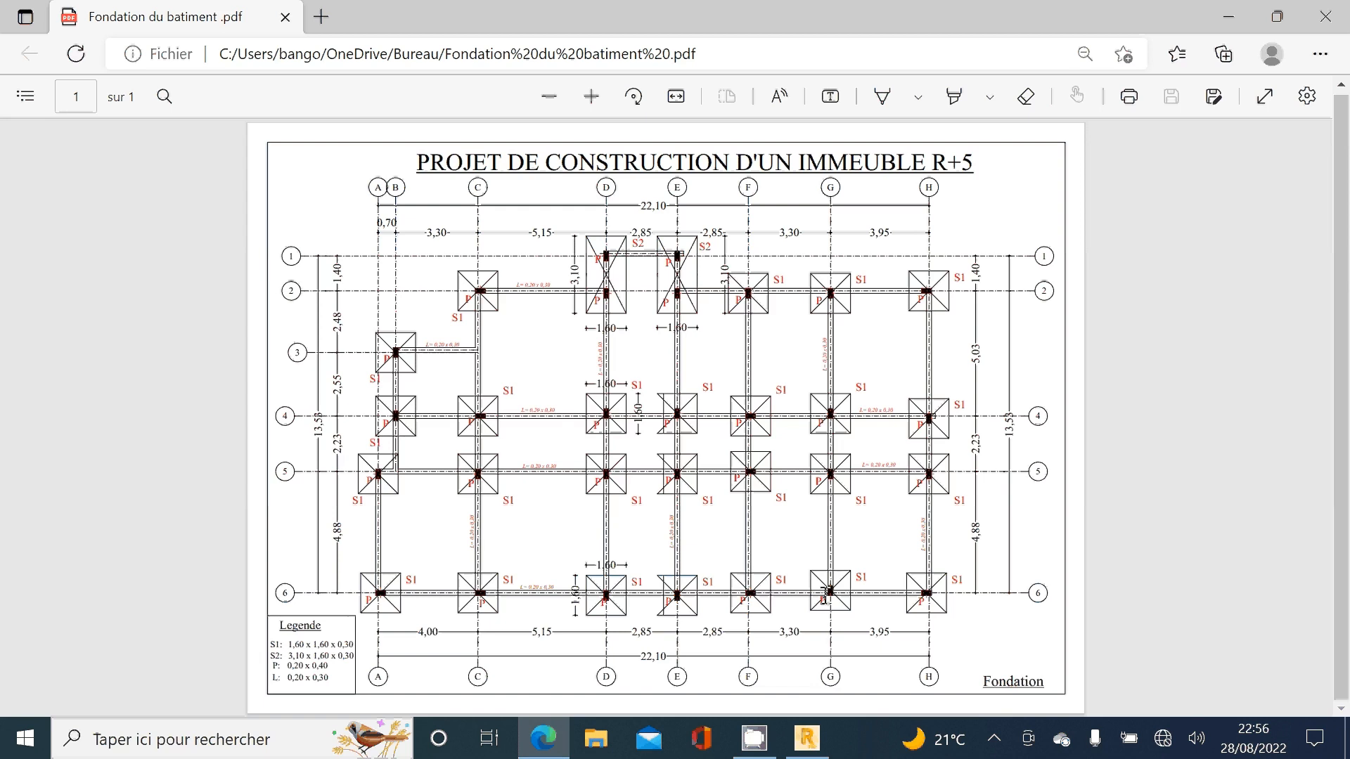
click(828, 751)
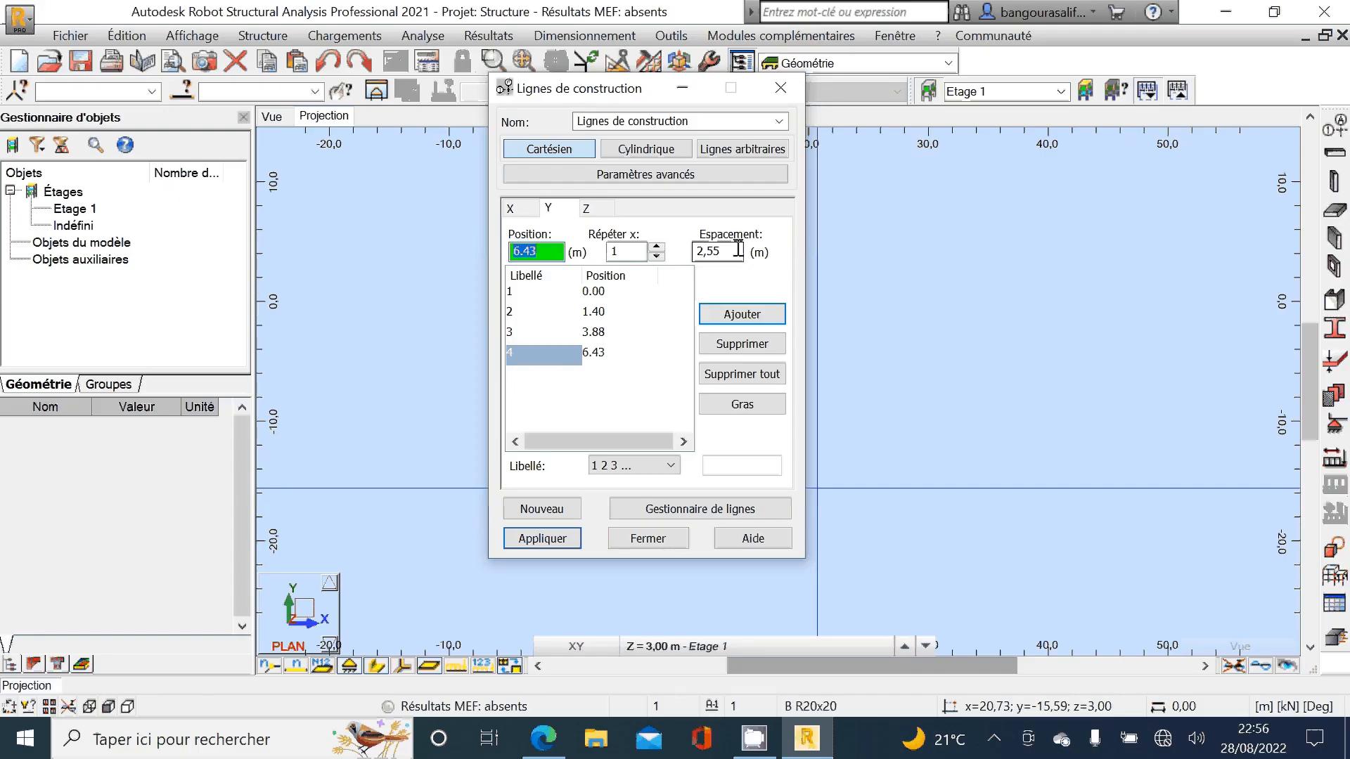
click(736, 251)
key(BackSpace)
key(BackSpace)
text(23)
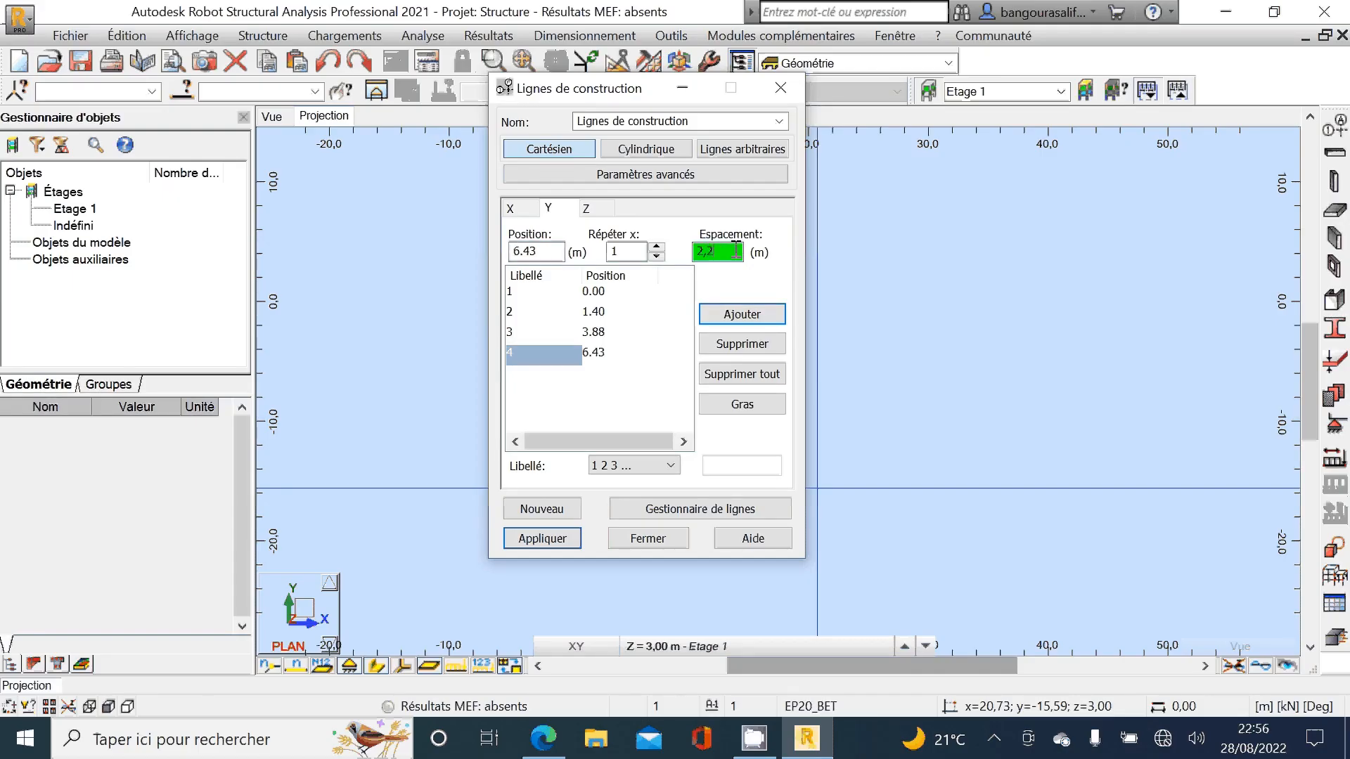
click(746, 314)
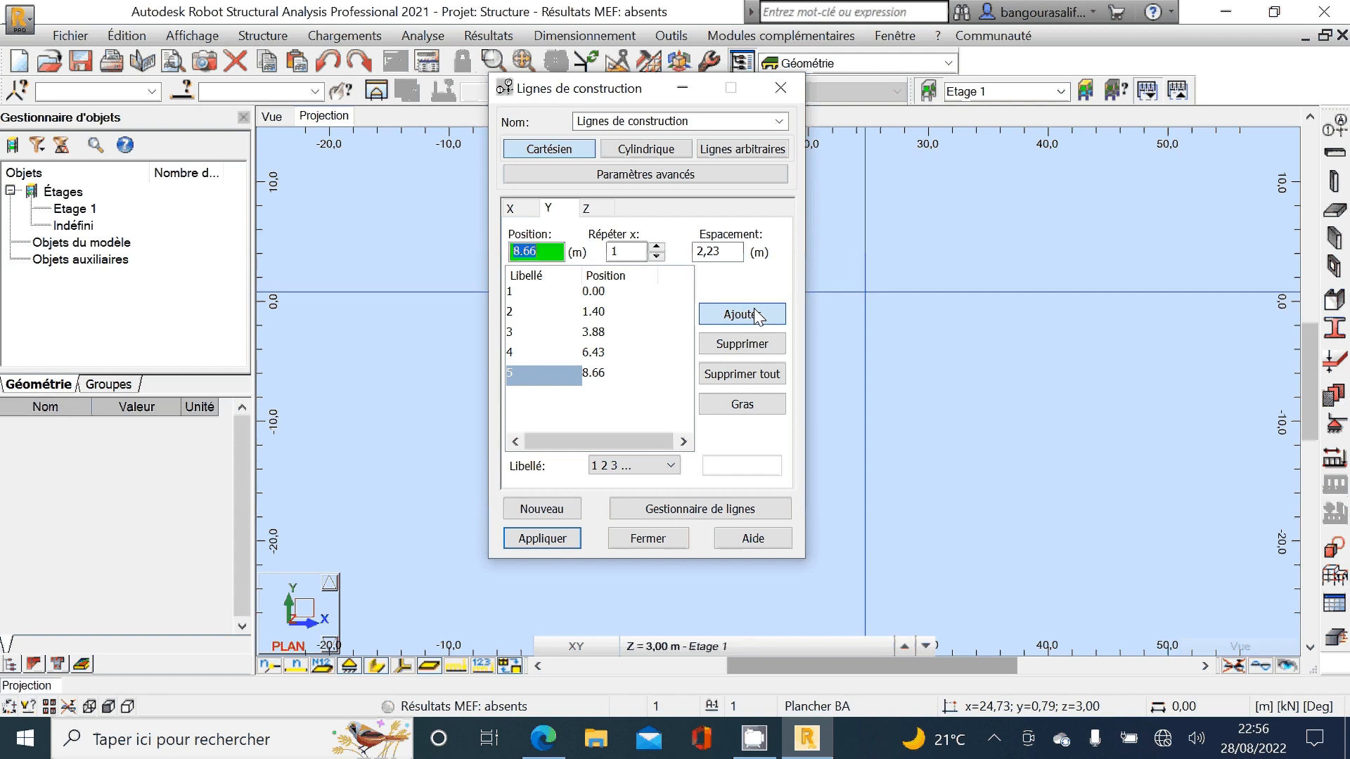
Step: Check the foundation plan in Edge and add Y construction line 6 at a spacing of 4,88 m from line 5
click(725, 251)
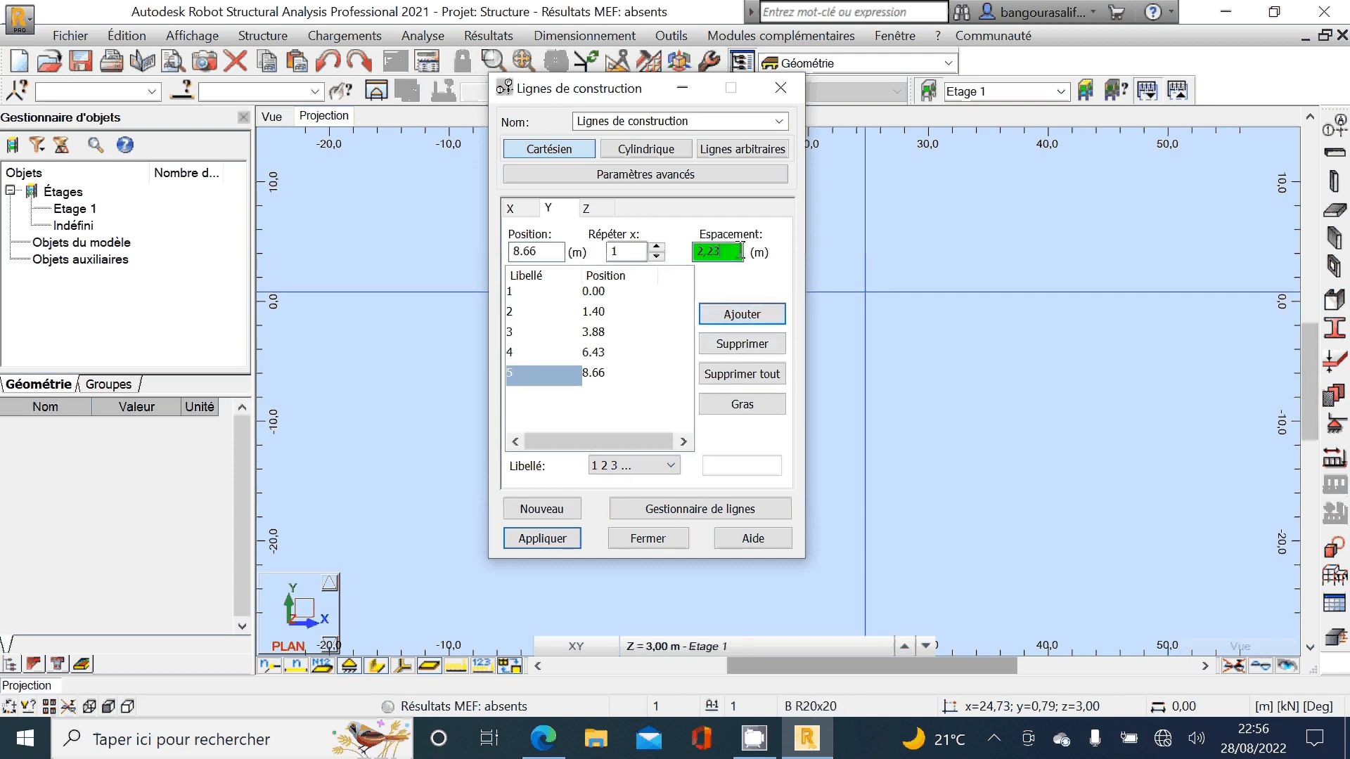
click(548, 748)
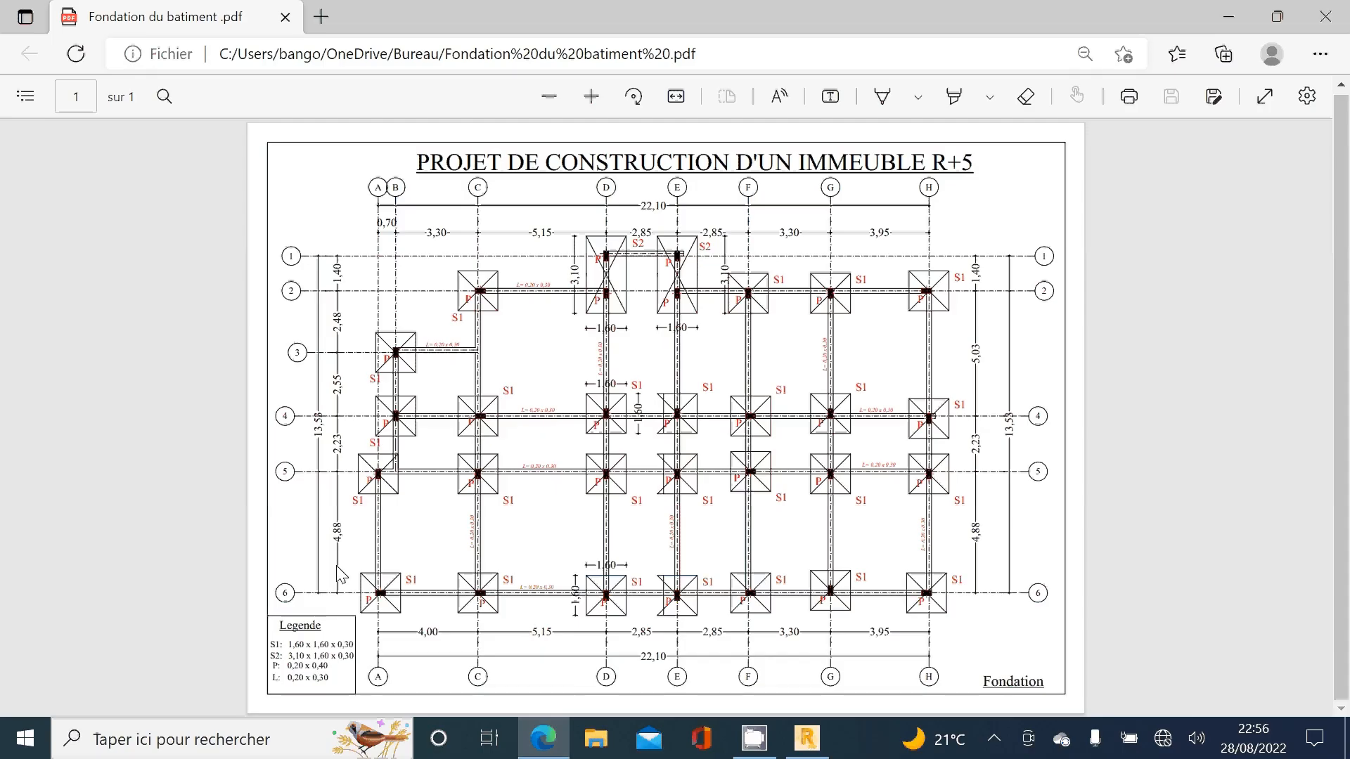
click(812, 746)
key(BackSpace)
key(BackSpace)
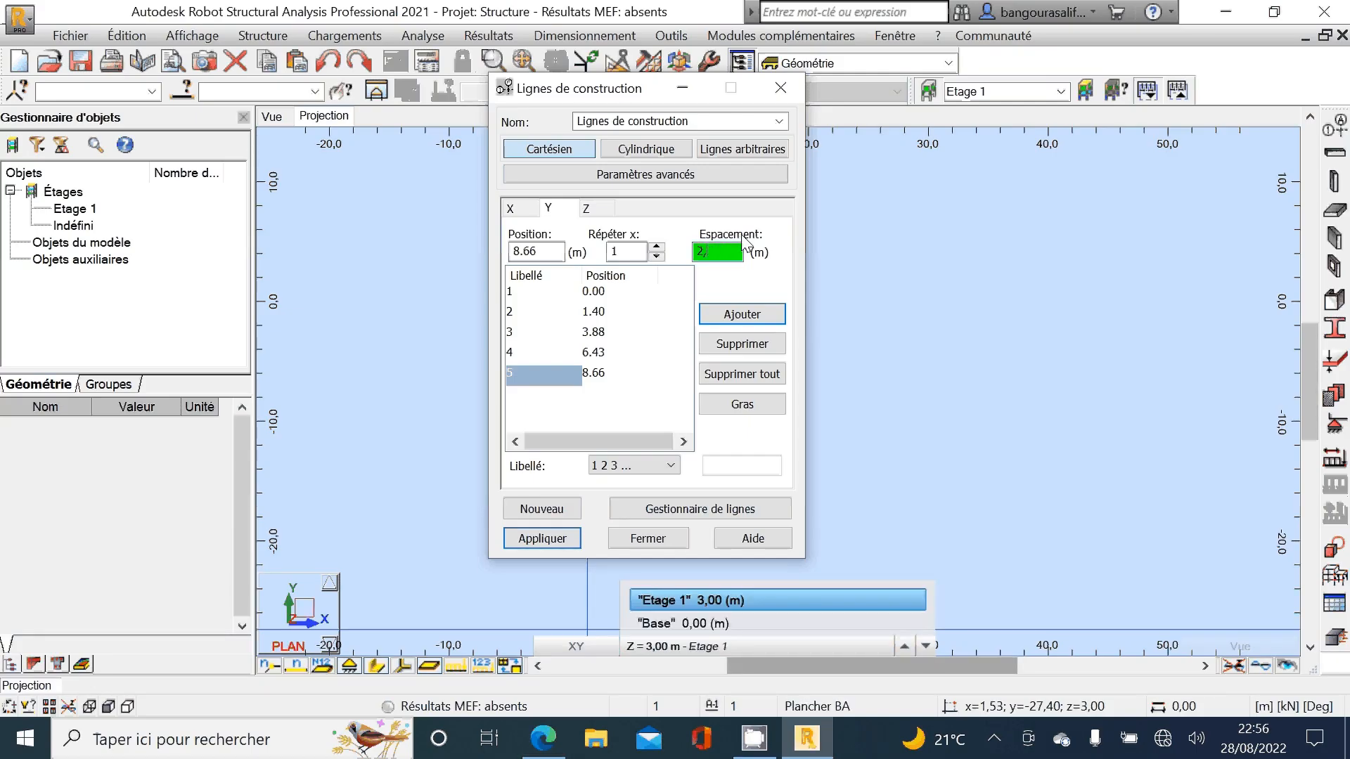
key(BackSpace)
key(BackSpace)
text(4,88)
click(736, 316)
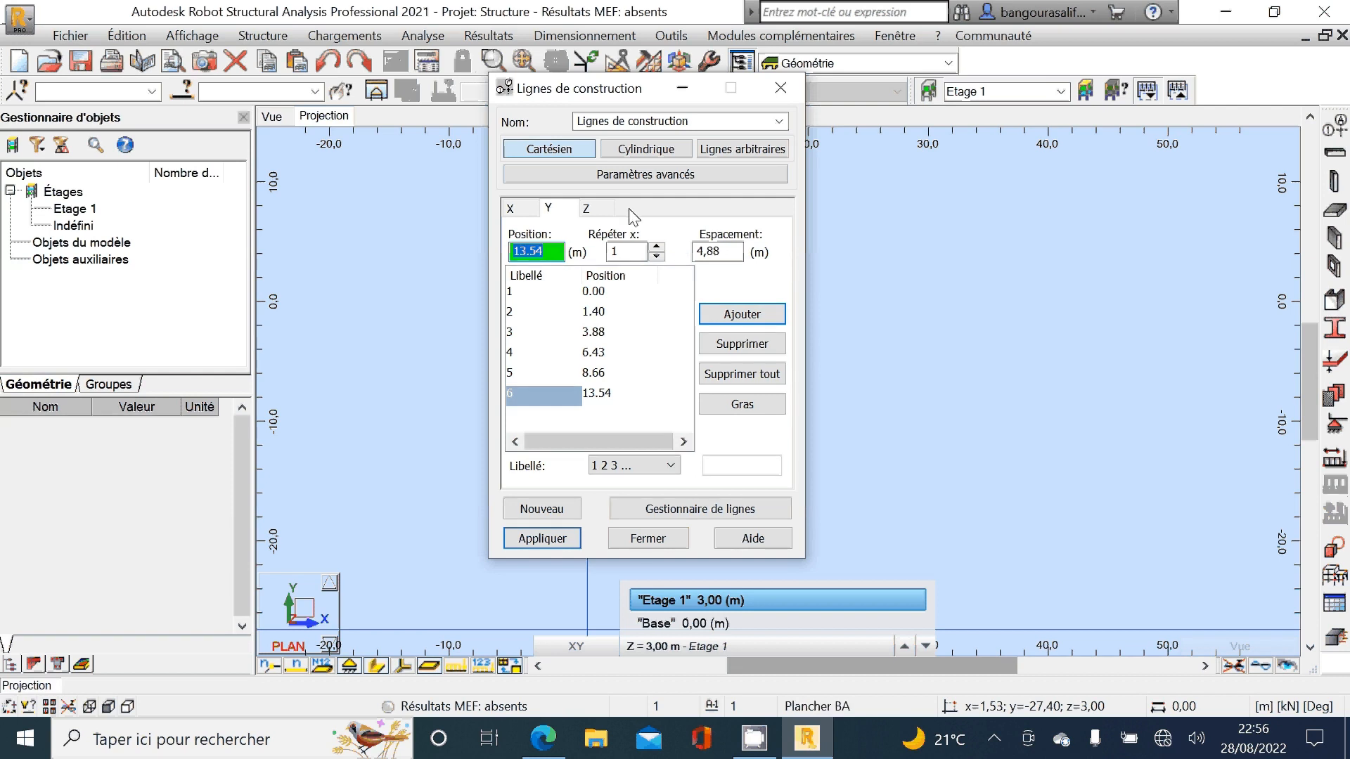
Step: Turn off the storey levels for the Z construction lines and check the foundation plan in Edge
click(587, 209)
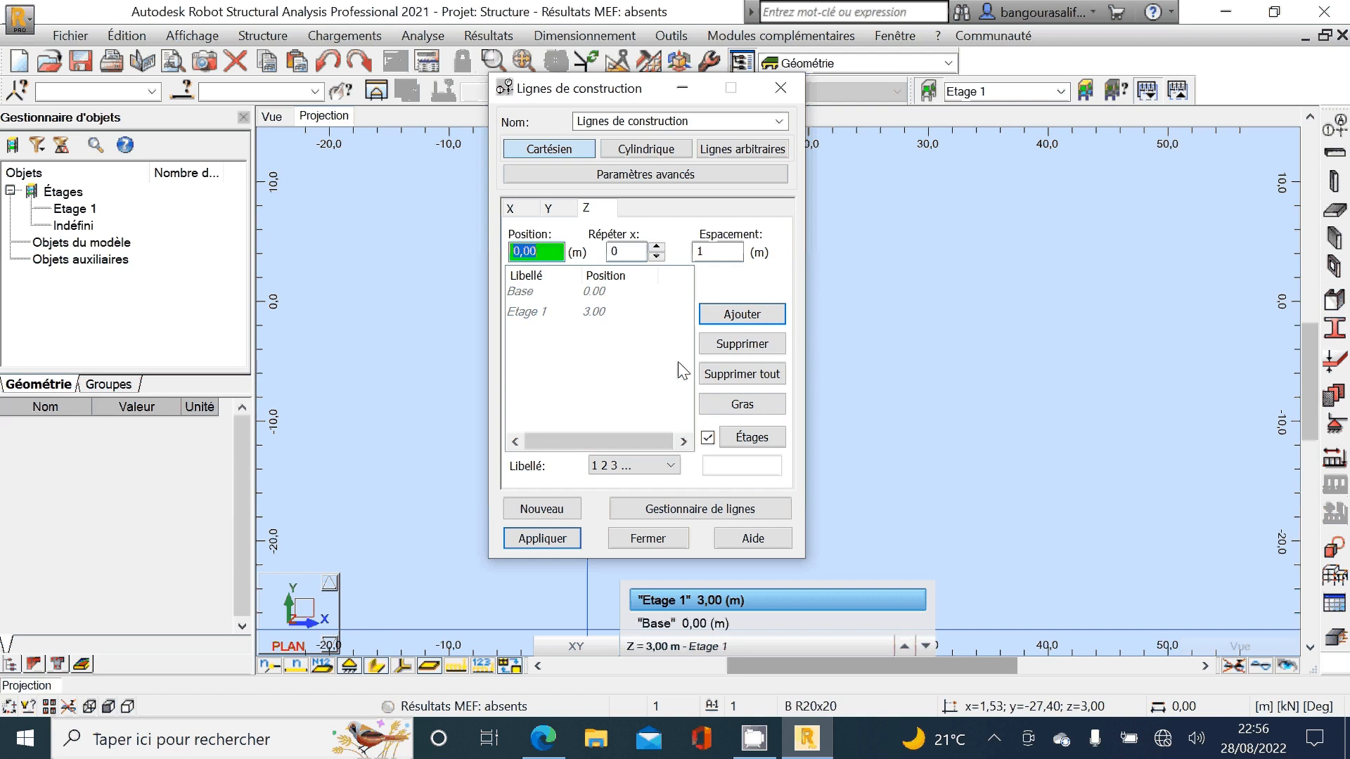
click(709, 438)
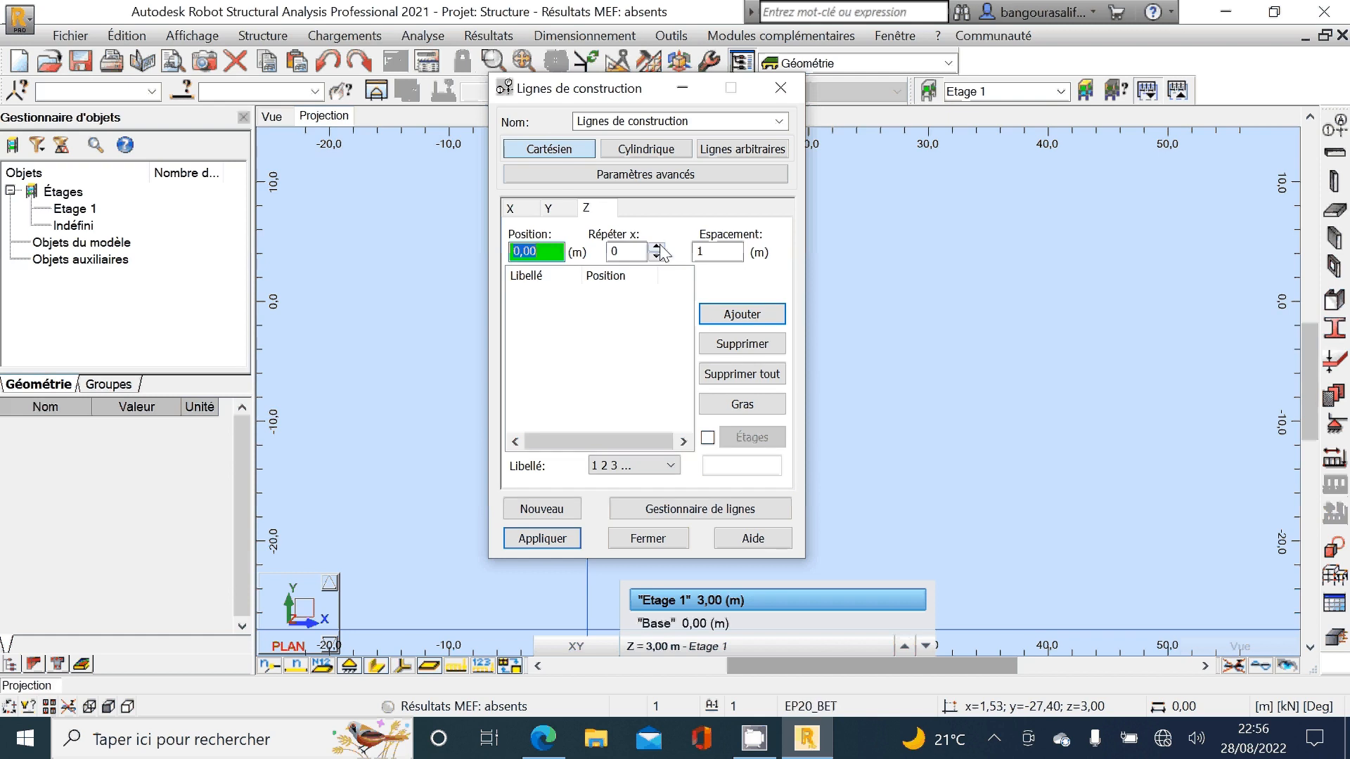
click(544, 744)
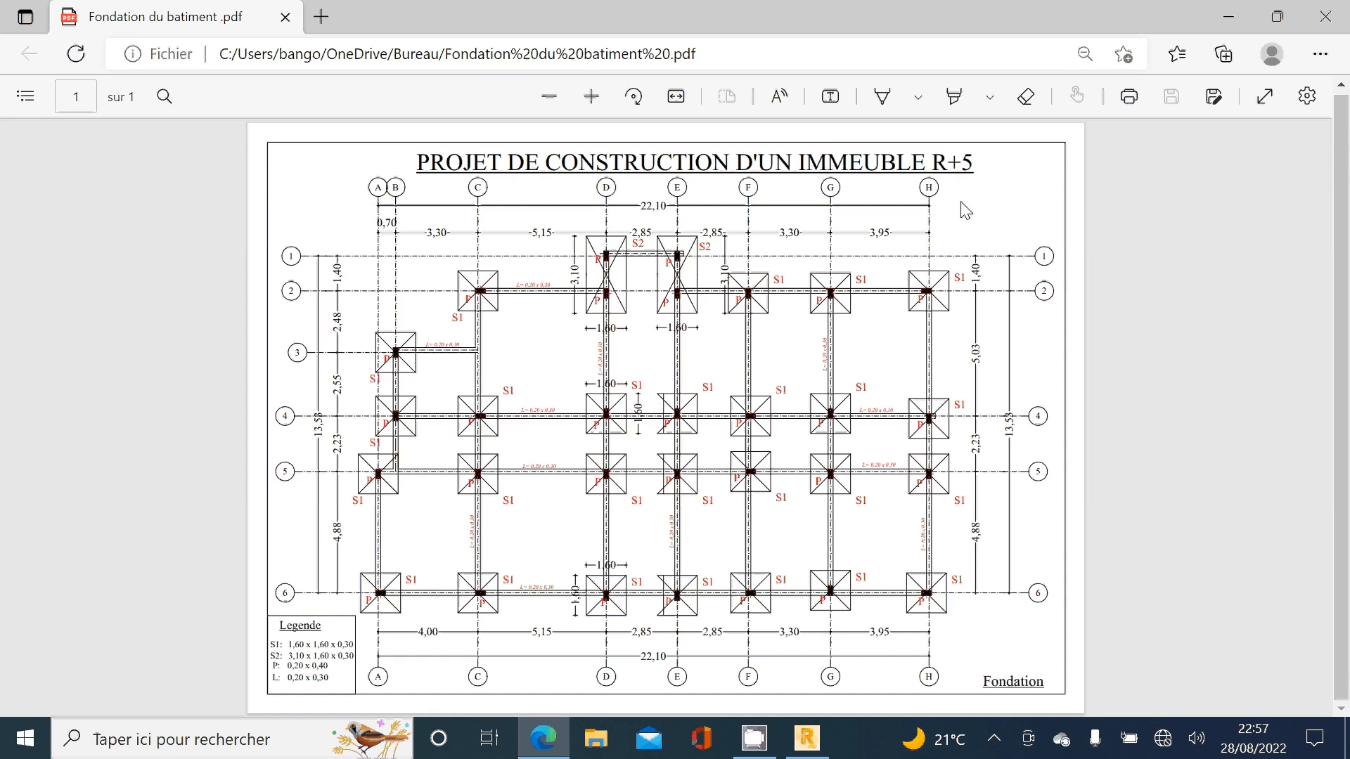
click(808, 739)
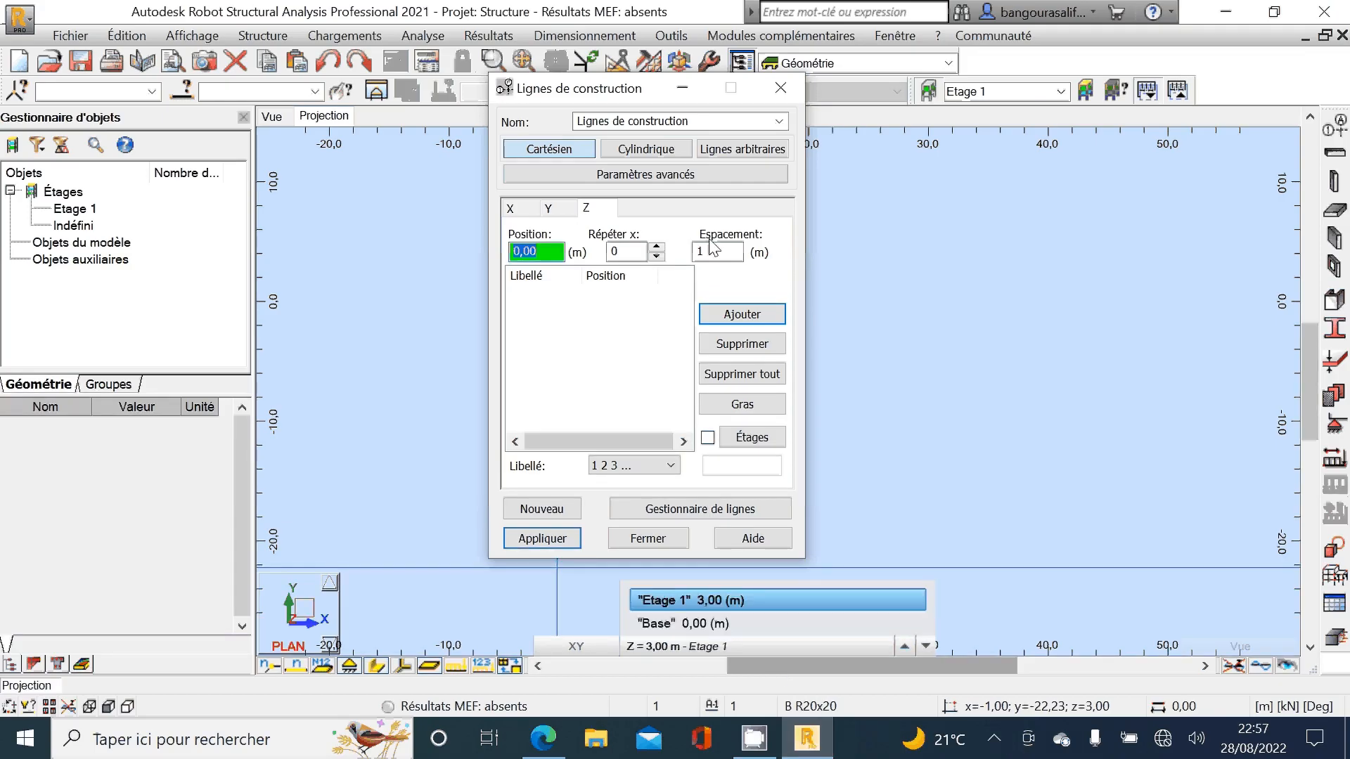
Step: Add the Z construction lines from position 0,00 with 6 repetitions at a spacing of 3 m
click(731, 252)
key(BackSpace)
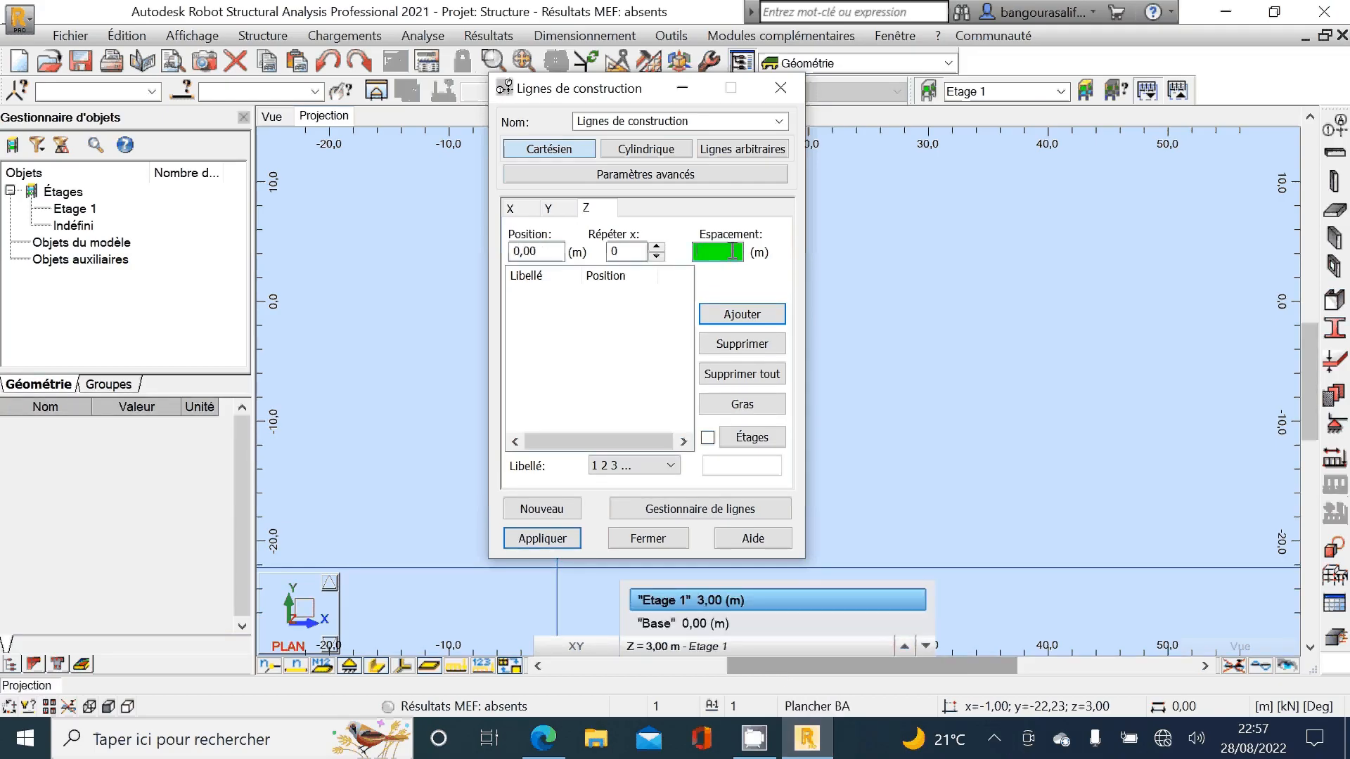
text(3)
click(659, 248)
click(658, 247)
click(658, 248)
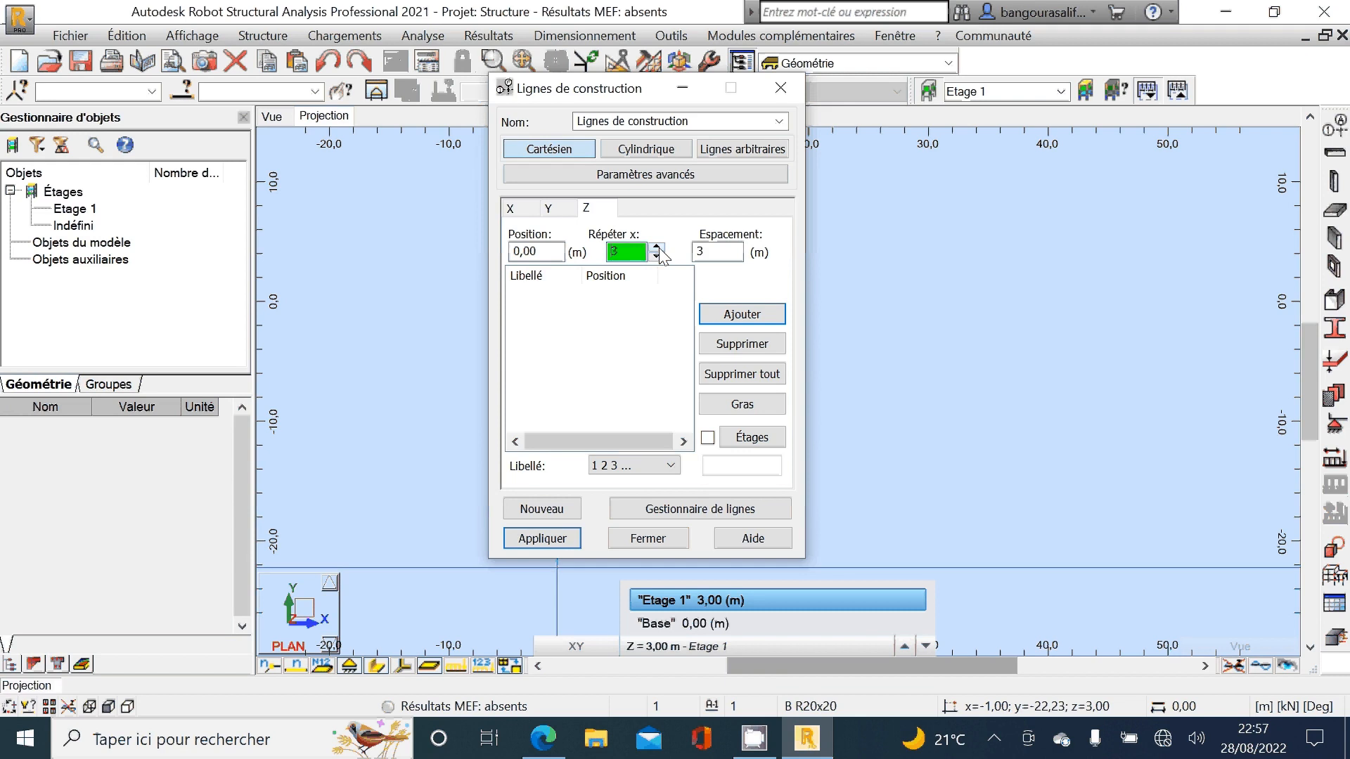
click(659, 247)
click(658, 248)
click(658, 248)
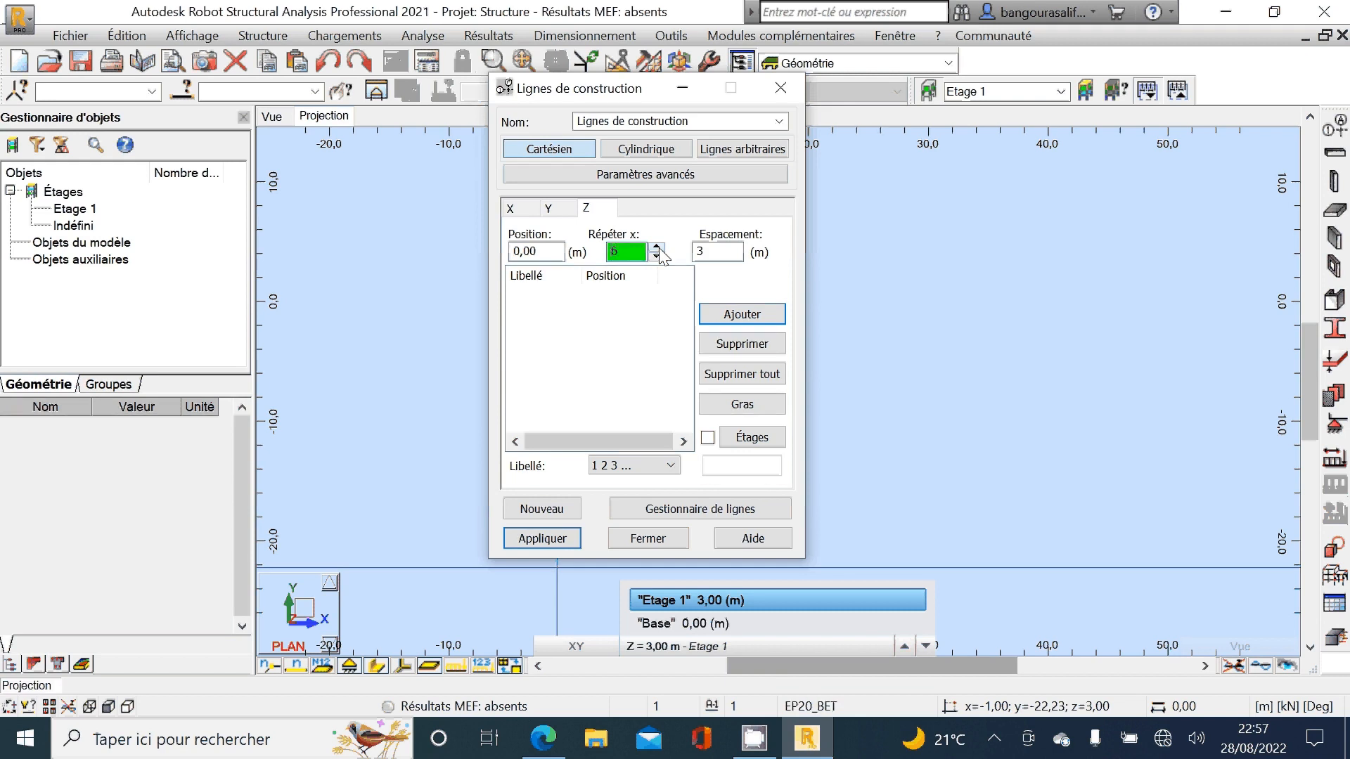
click(742, 315)
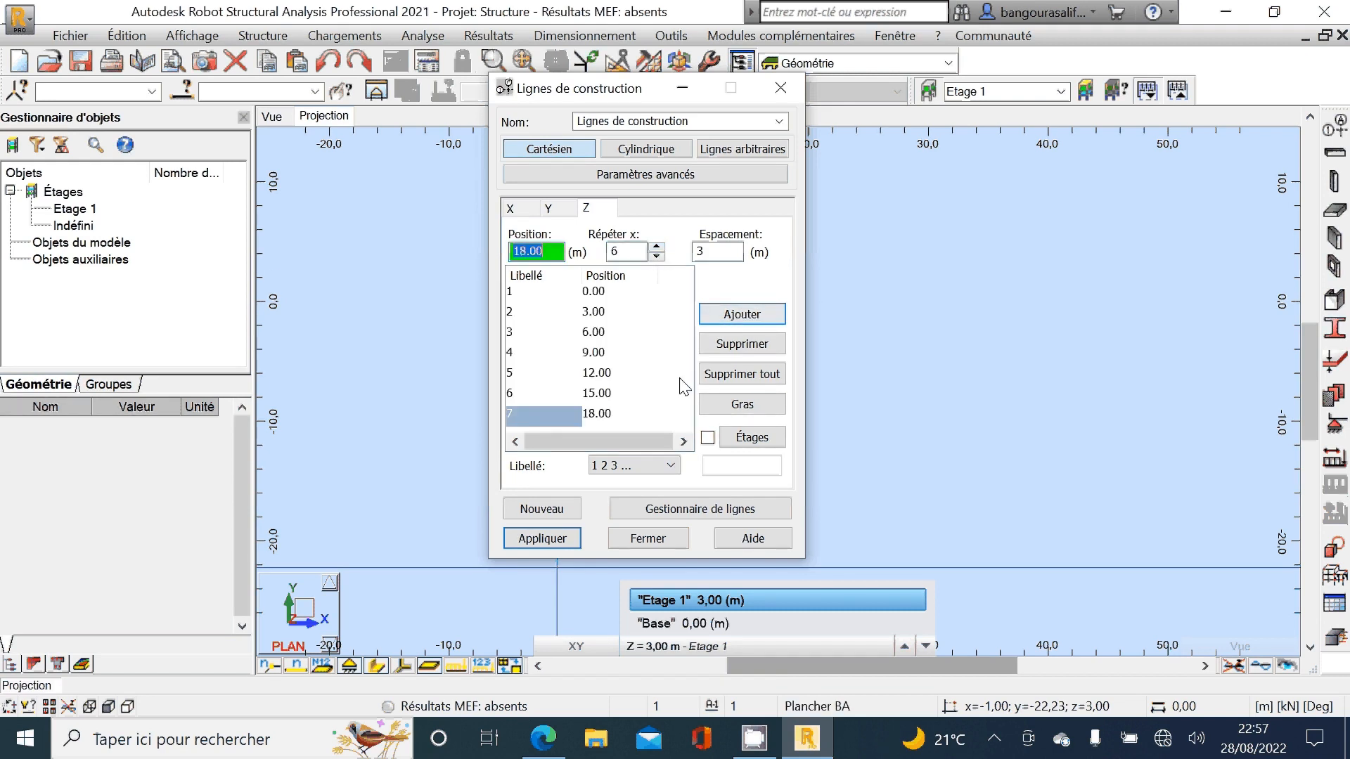
Step: Label the Z construction lines by value (Valeur), apply all the construction lines and close their dialog
click(664, 468)
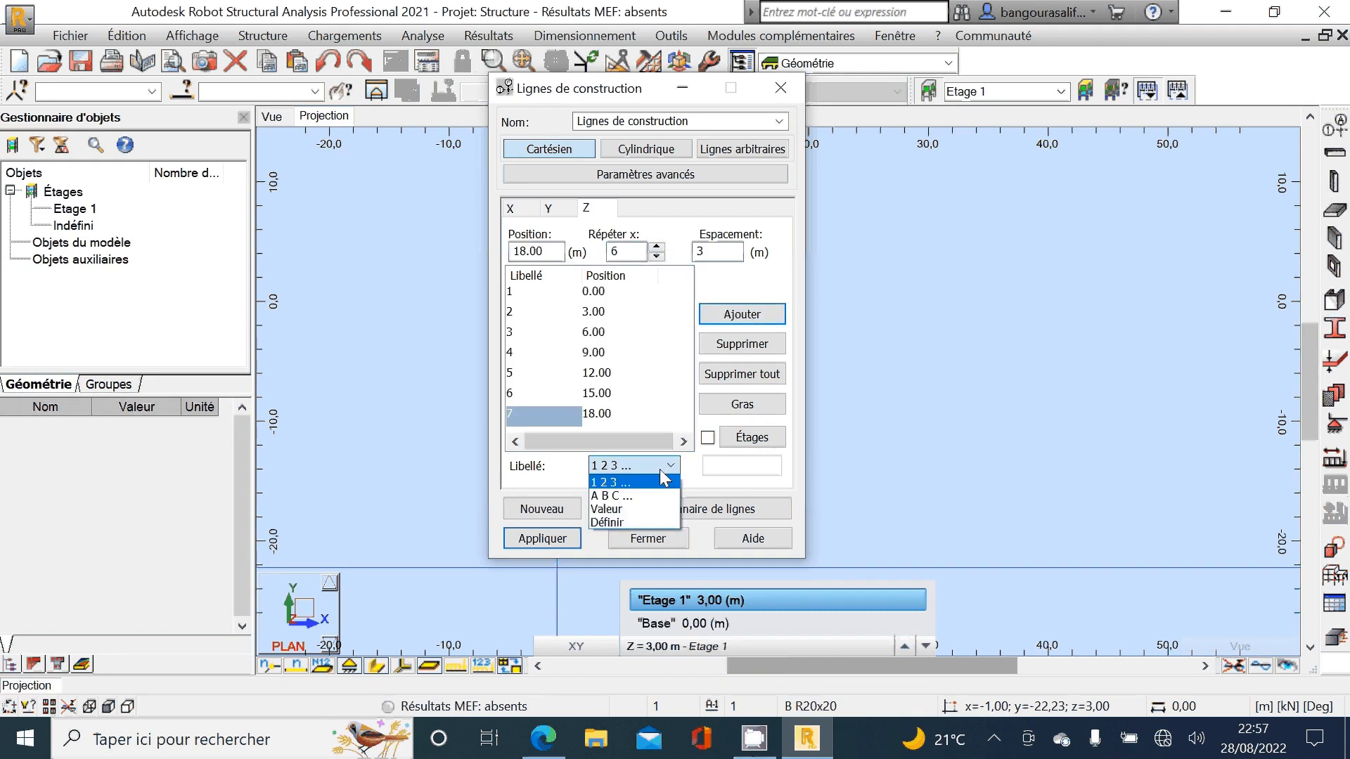
click(643, 510)
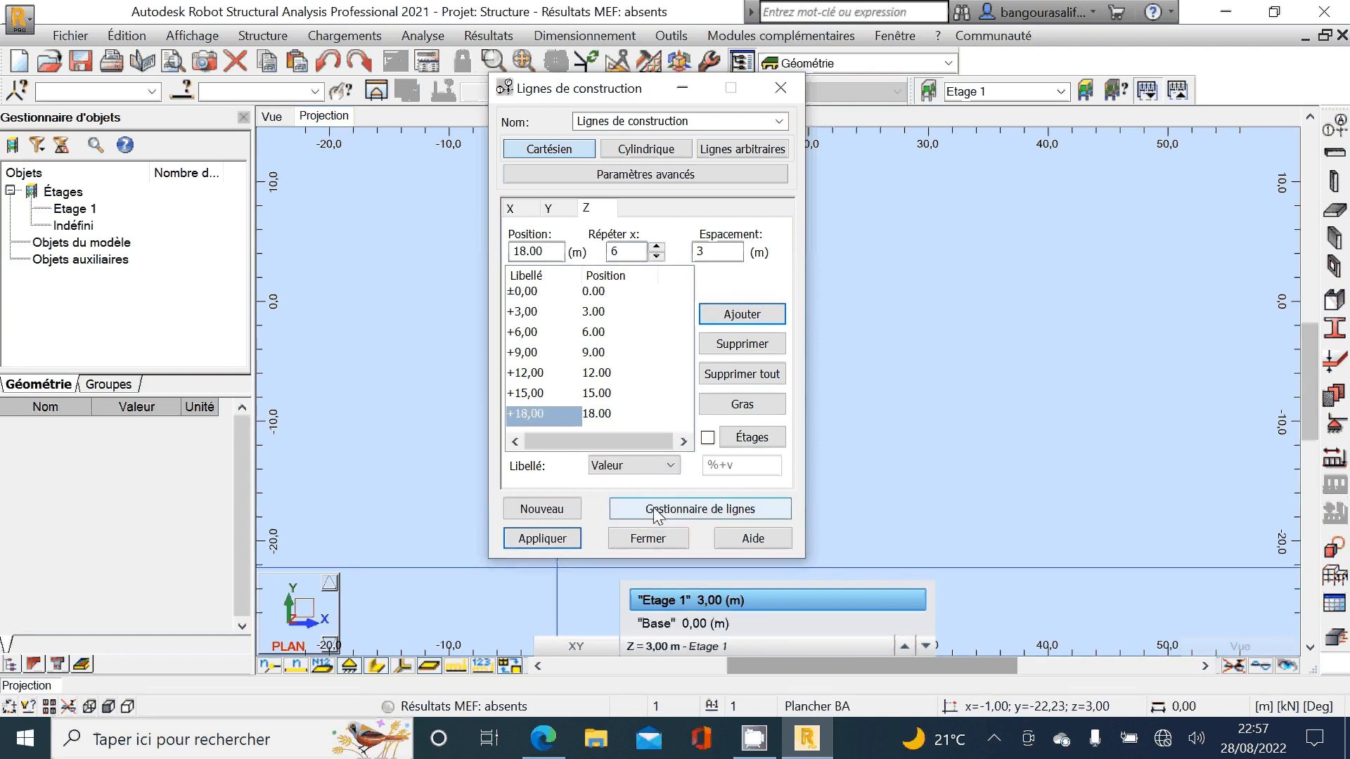
click(542, 539)
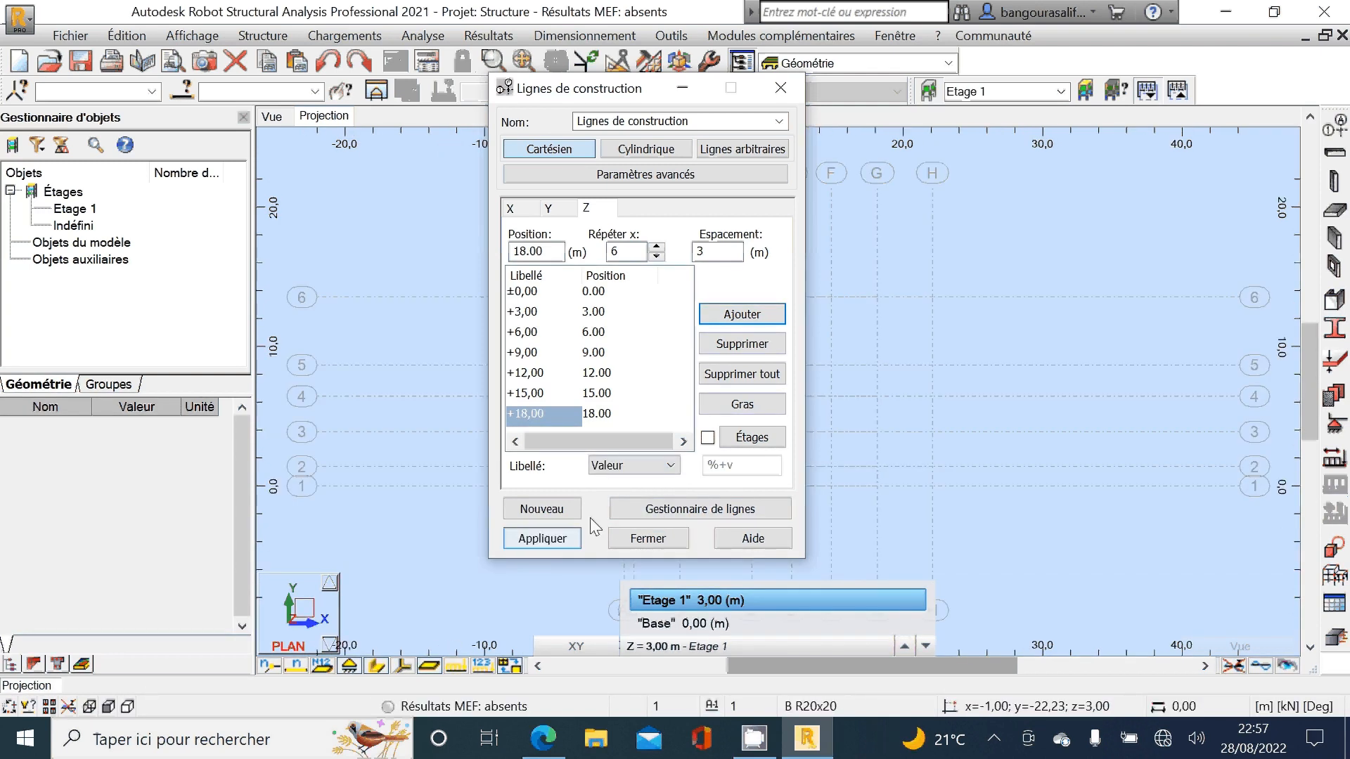
click(650, 538)
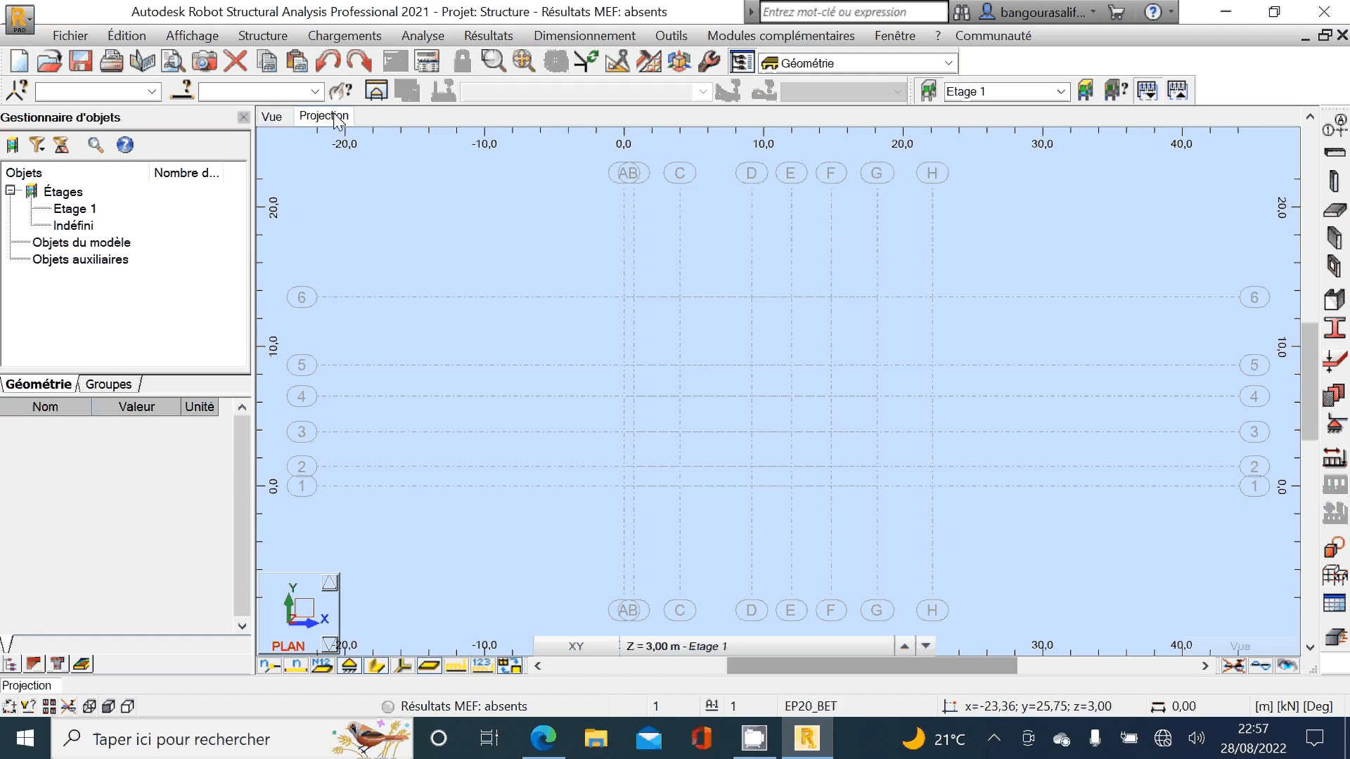
Step: Switch to the 3D view and examine the X, Y and Z construction line grid
click(272, 117)
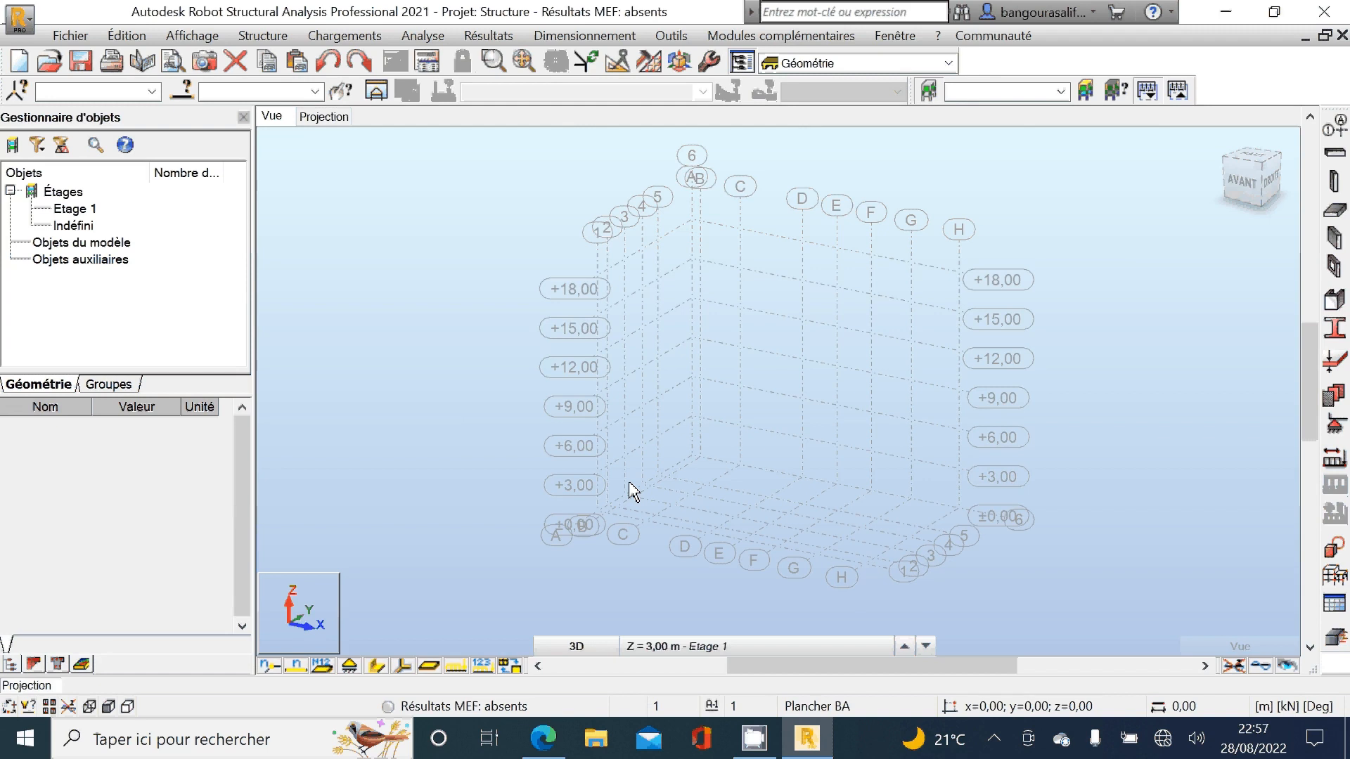
scroll(626, 485, up, 2)
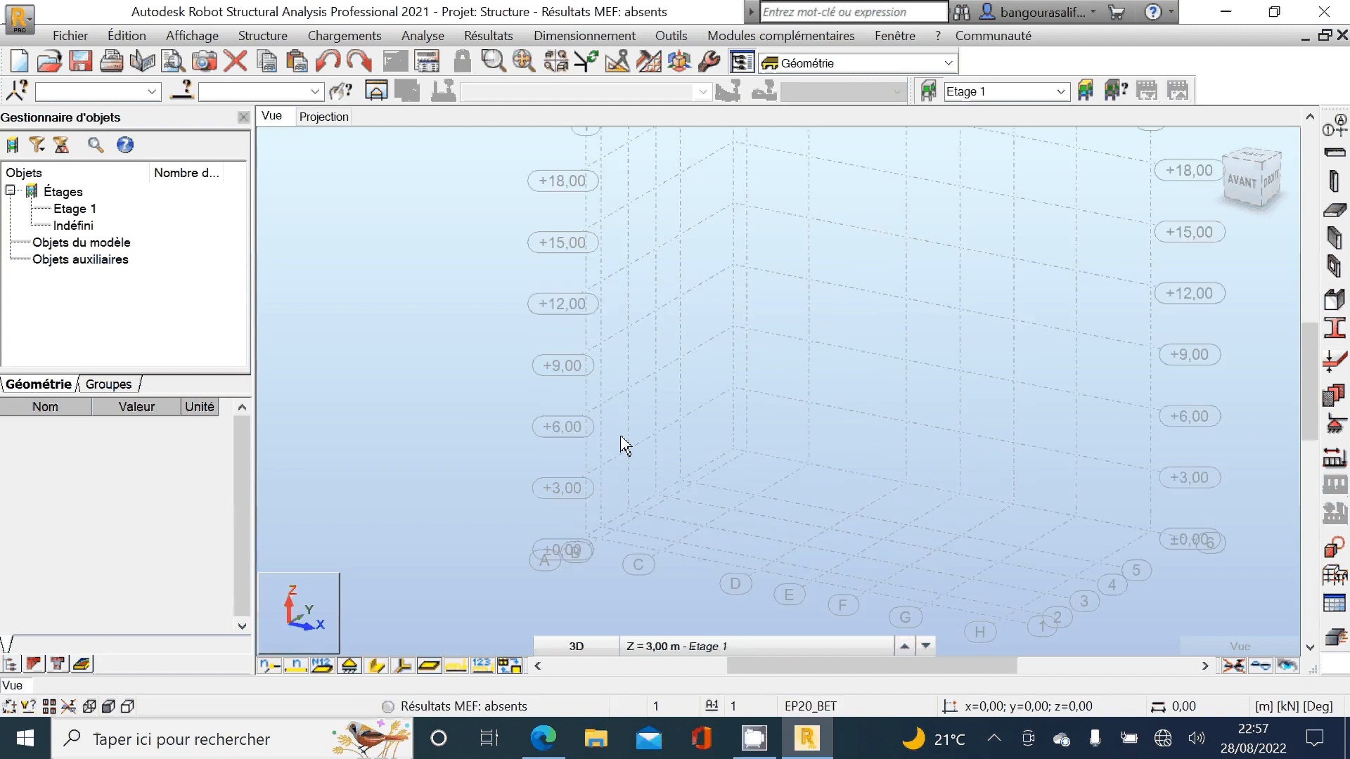
scroll(629, 425, down, 2)
scroll(628, 403, down, 1)
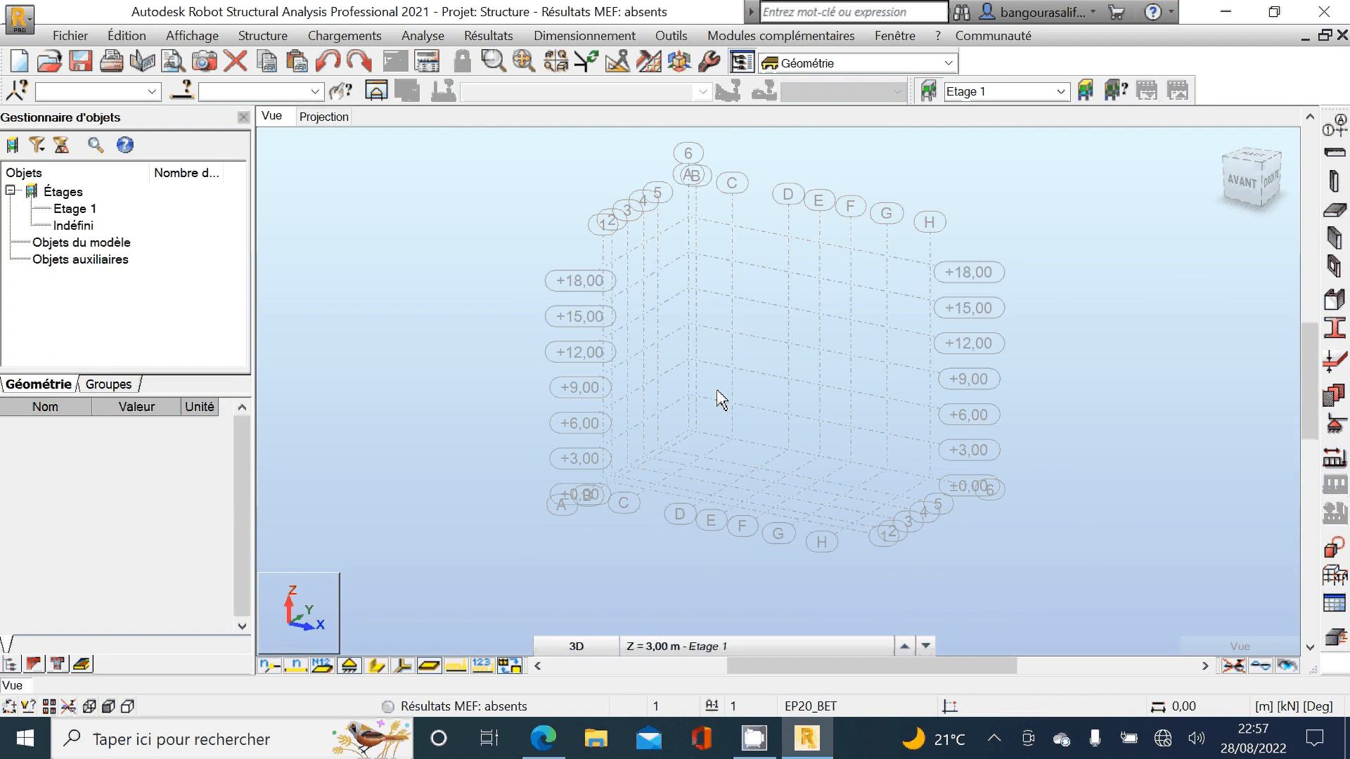
scroll(582, 232, up, 2)
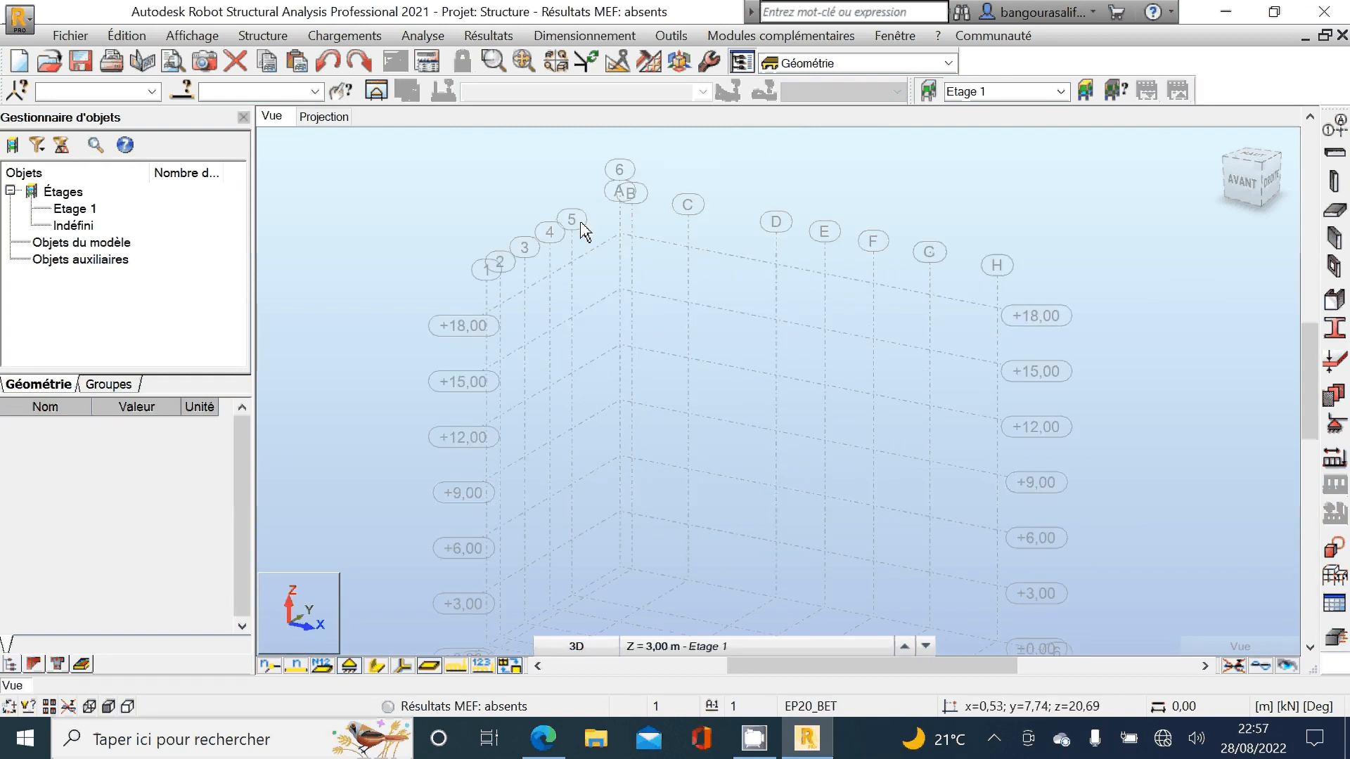
scroll(582, 232, down, 1)
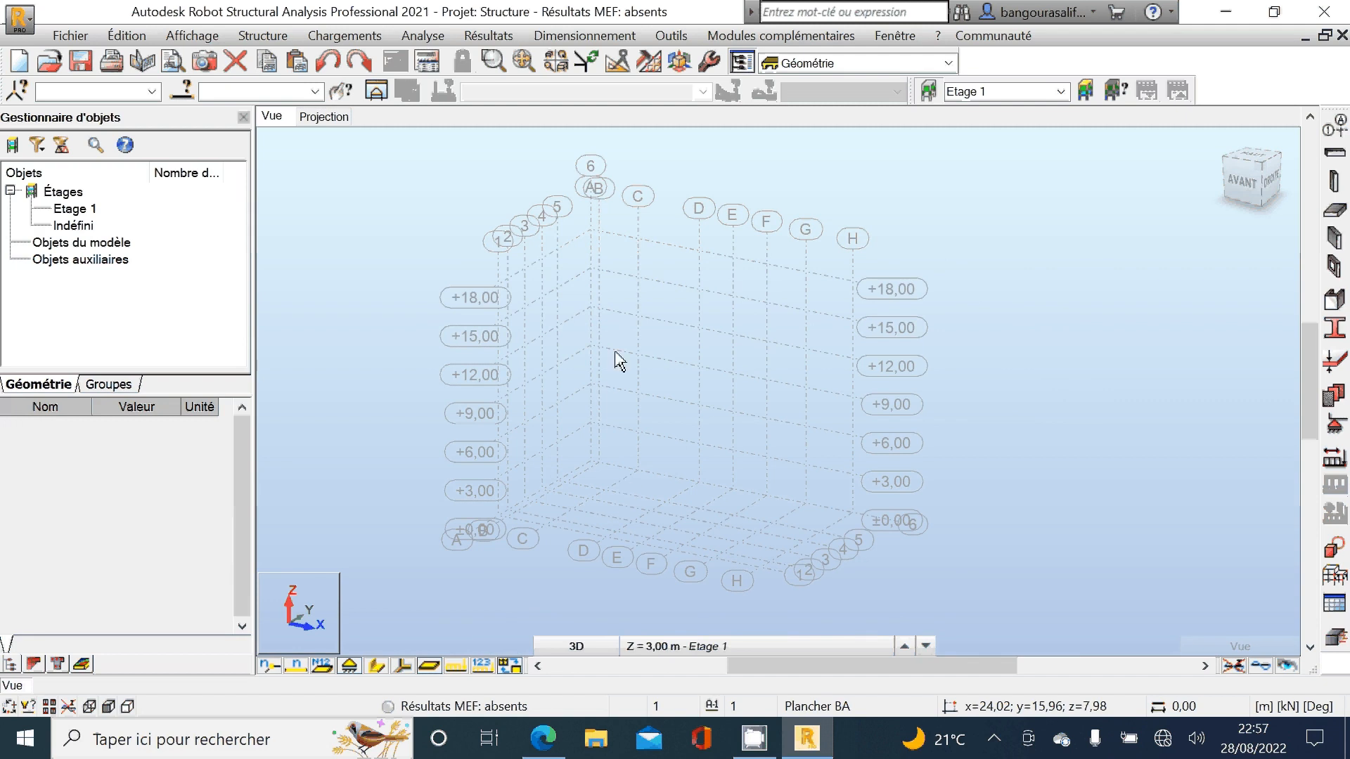
click(68, 41)
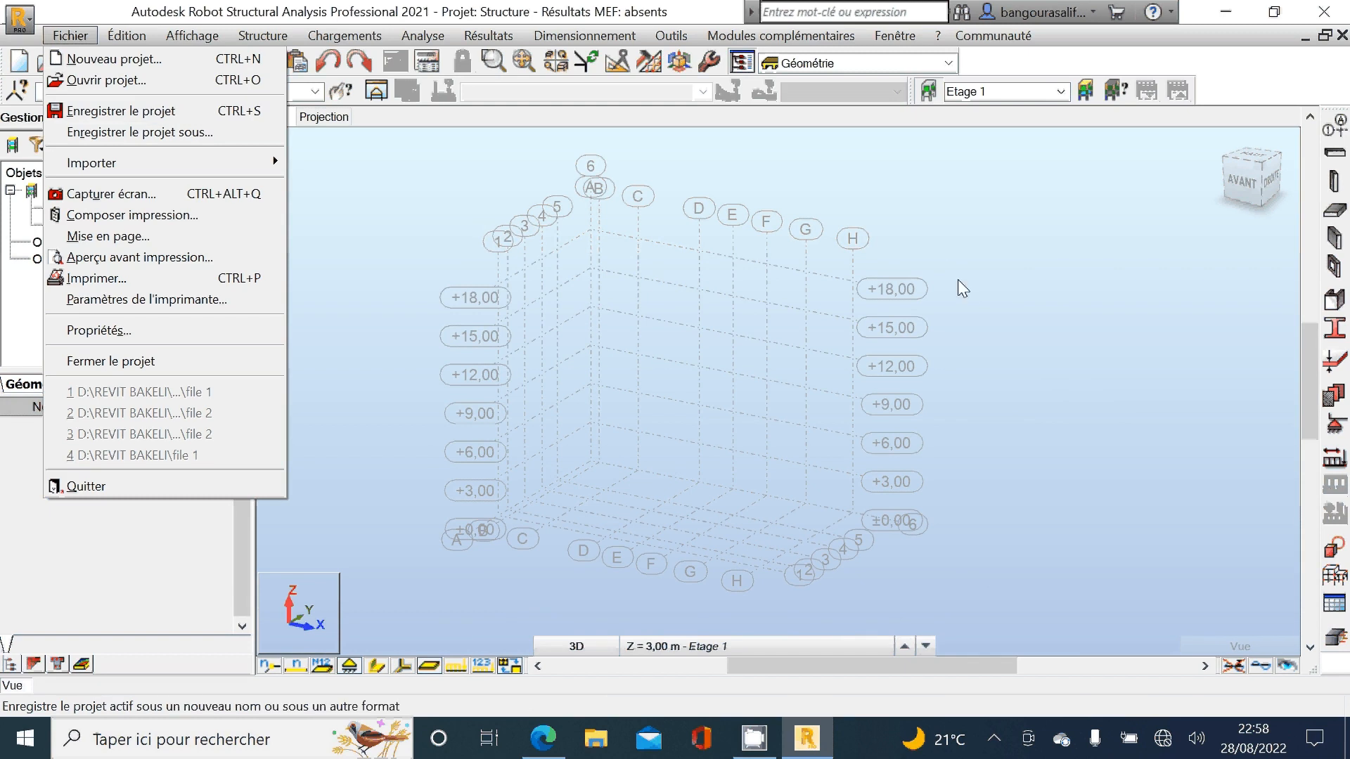
click(1156, 213)
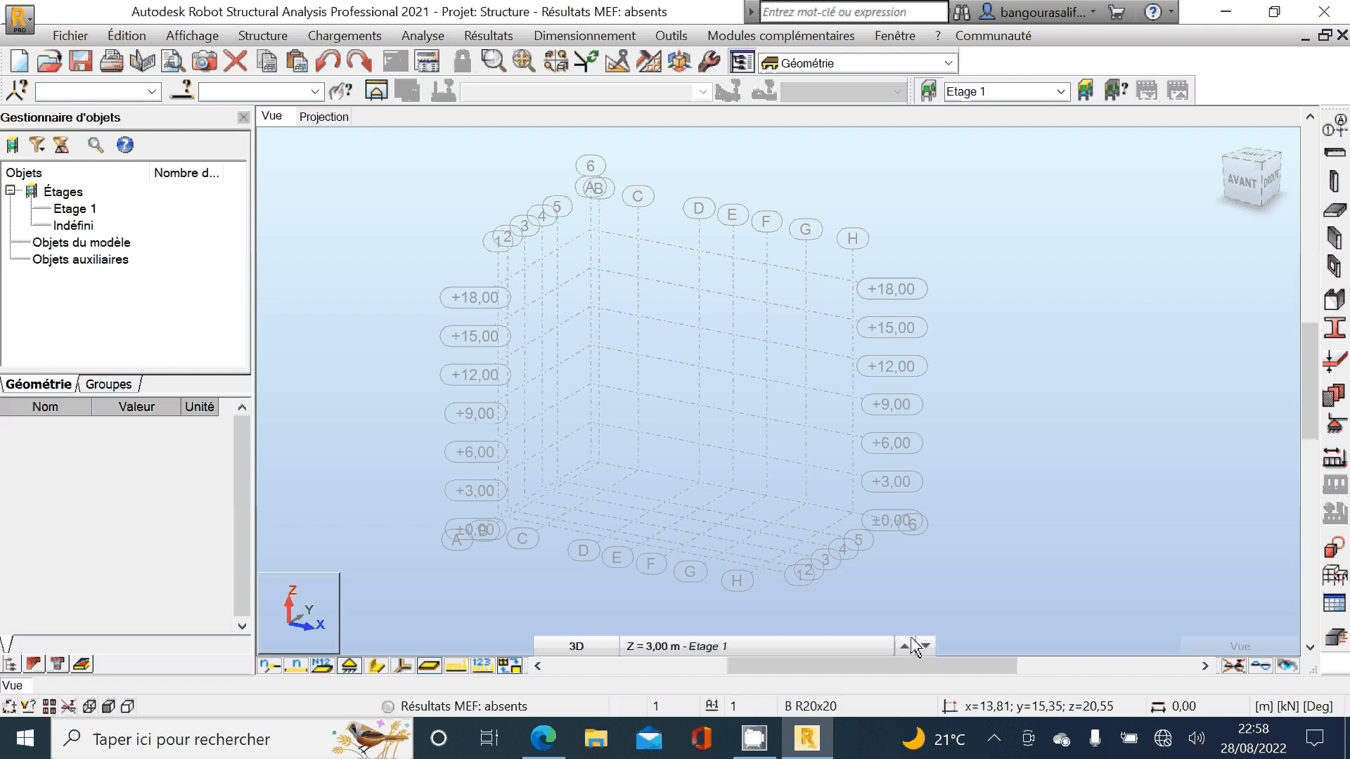
click(994, 739)
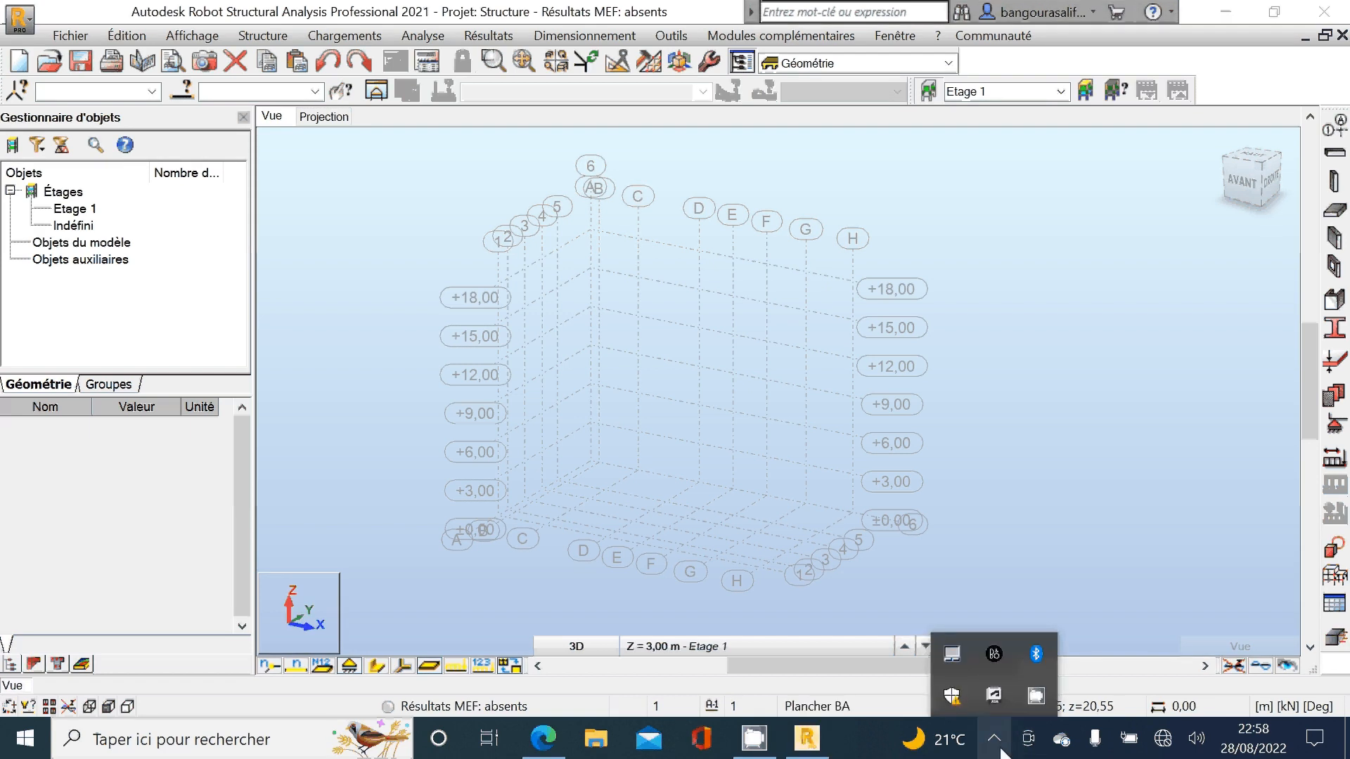